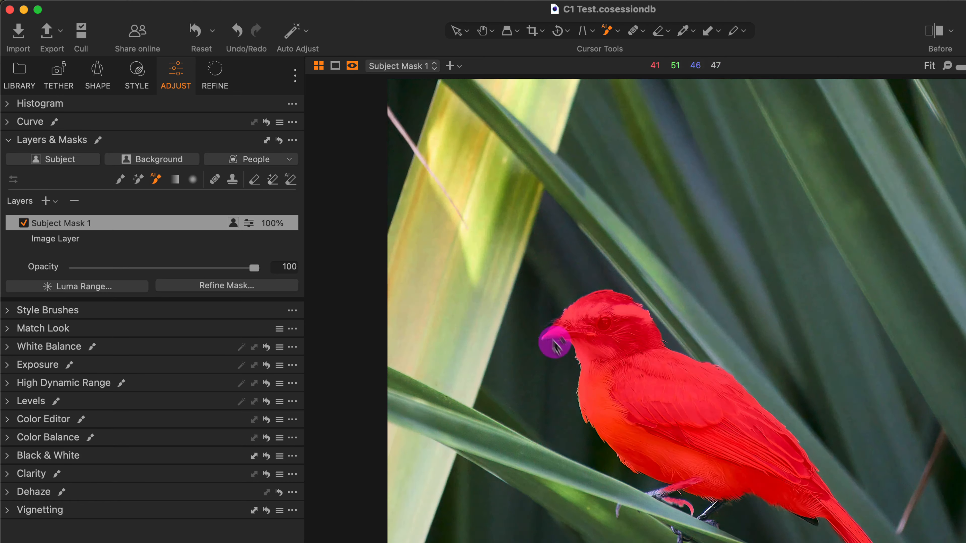
# Add the bird's beak, the unmasked parts of its front foot and the claw tip below the leaf to Subject Mask 1.
pyautogui.click(551, 338)
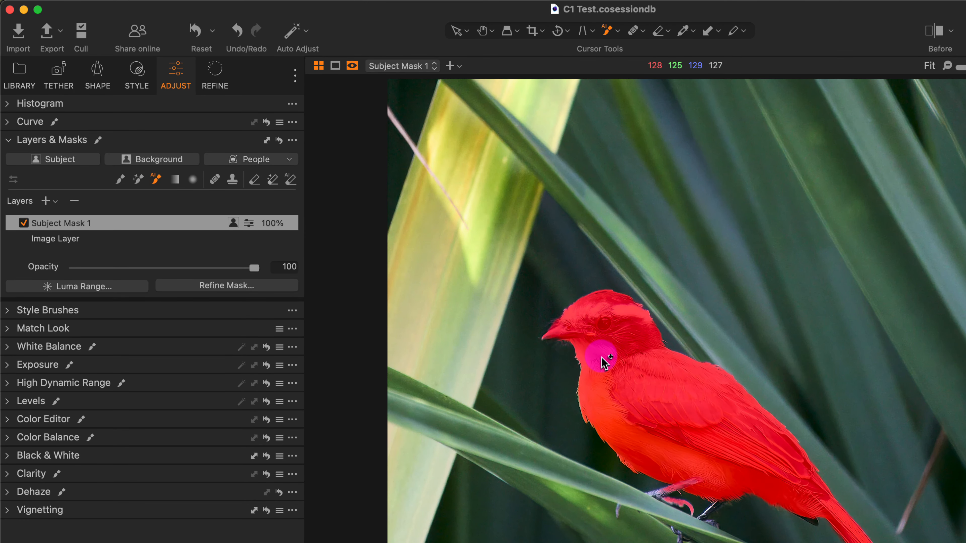
pyautogui.scroll(10, 598, 360)
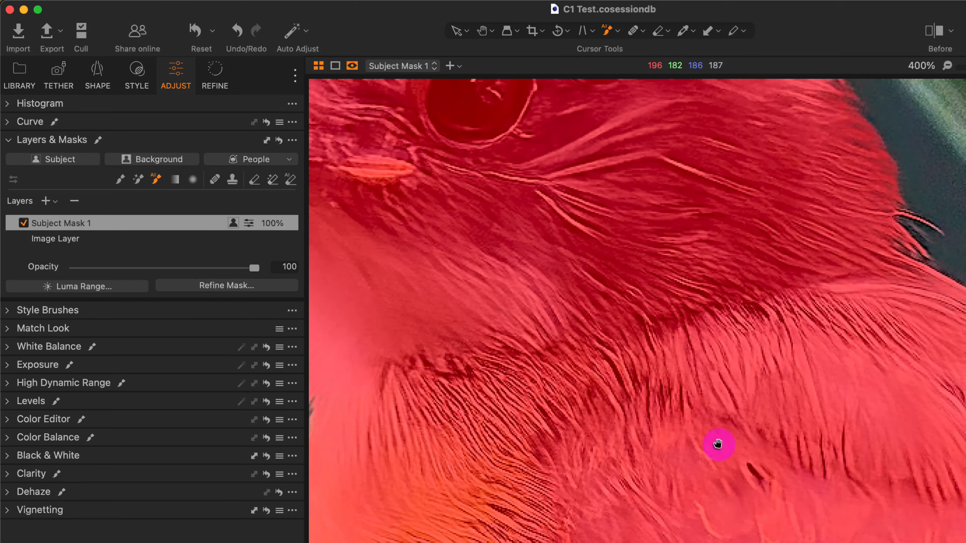
pyautogui.scroll(-10, 718, 445)
pyautogui.scroll(5, 740, 483)
pyautogui.moveTo(740, 483); pyautogui.dragTo(720, 128)
pyautogui.moveTo(694, 528); pyautogui.dragTo(646, 187)
pyautogui.moveTo(739, 398); pyautogui.dragTo(657, 364)
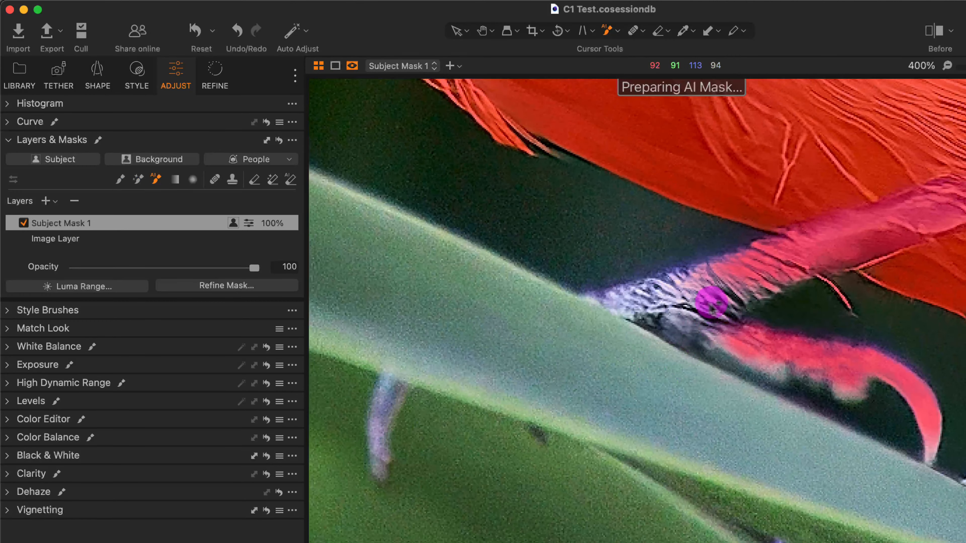
pyautogui.click(687, 298)
pyautogui.click(780, 377)
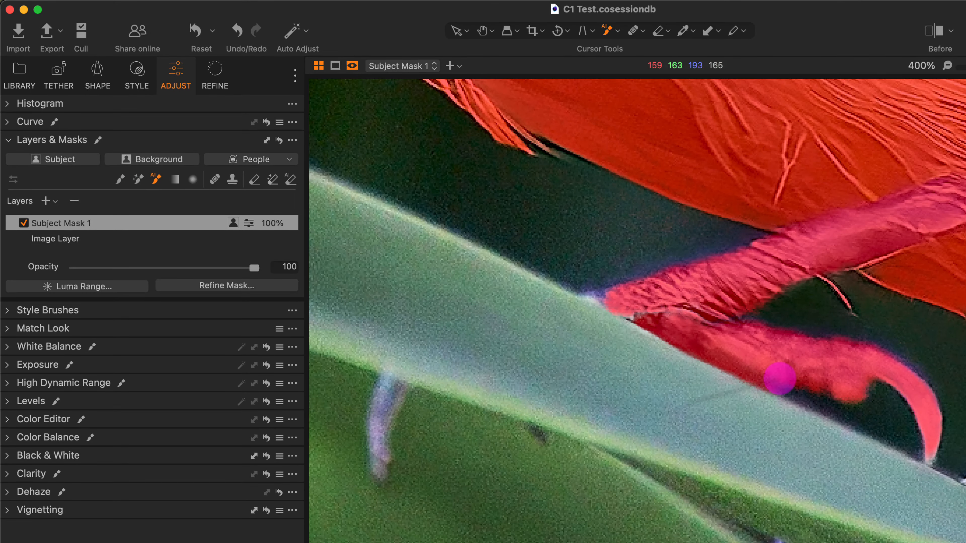
pyautogui.click(389, 407)
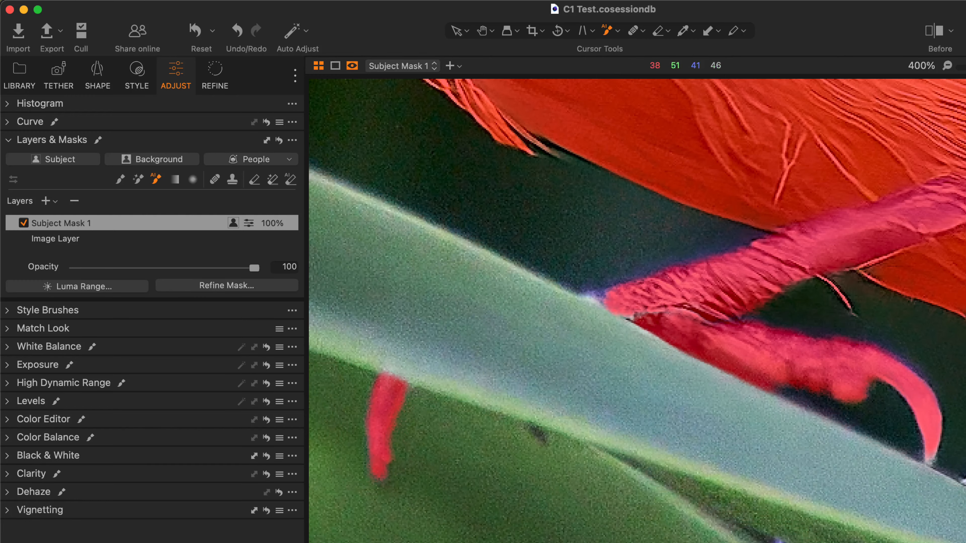
# Add the bird's rear leg, rear toe and the toes hanging below the leaf to Subject Mask 1.
pyautogui.moveTo(963, 380); pyautogui.dragTo(684, 271)
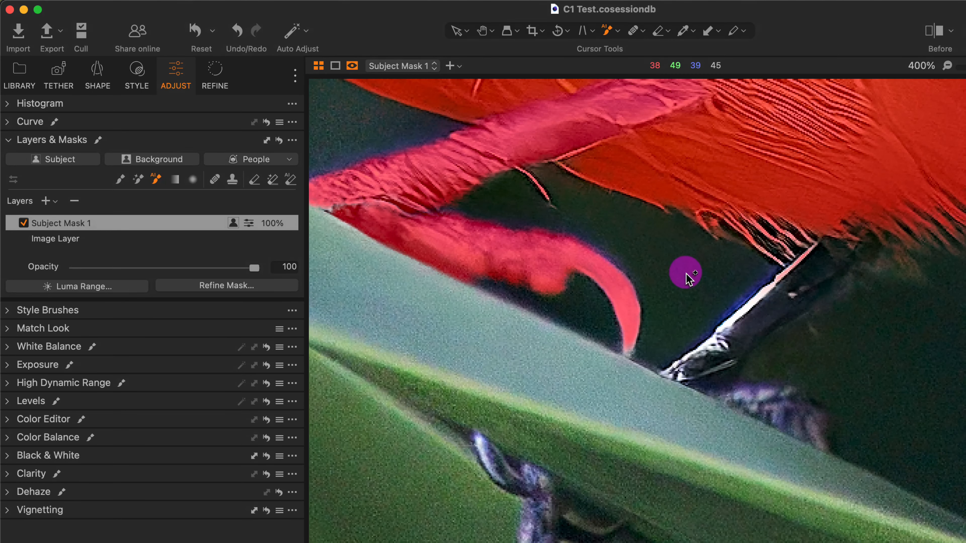
pyautogui.click(802, 255)
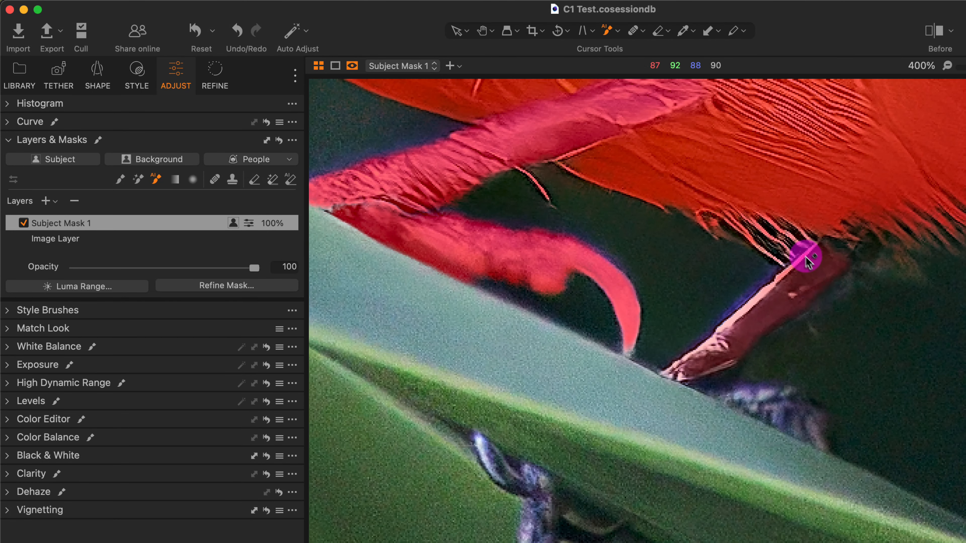
pyautogui.click(795, 412)
pyautogui.click(548, 513)
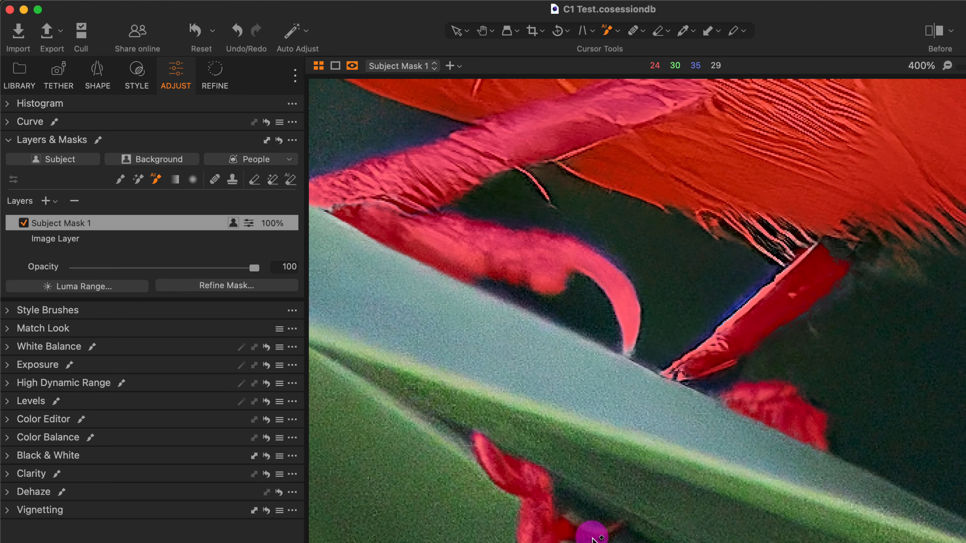
pyautogui.click(593, 533)
pyautogui.scroll(-4, 571, 510)
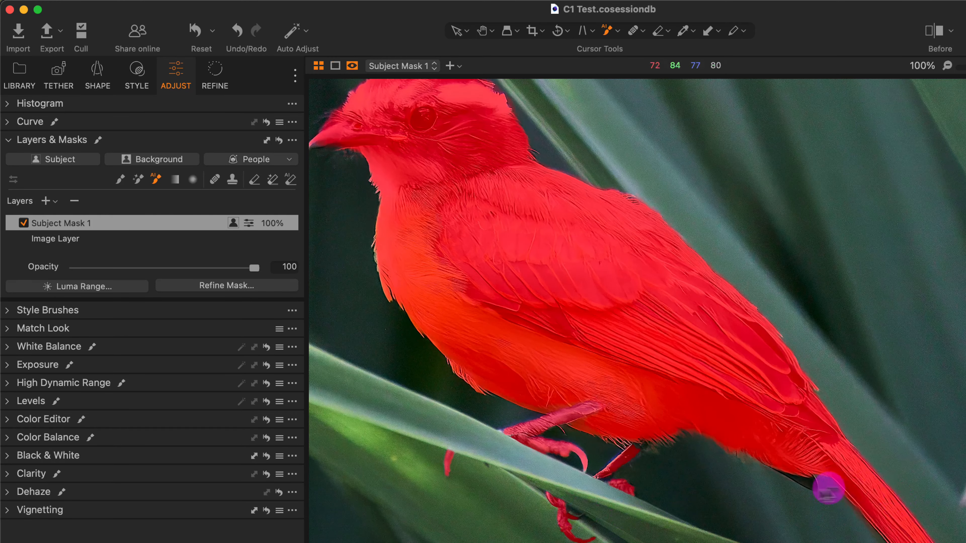
pyautogui.scroll(-2, 629, 371)
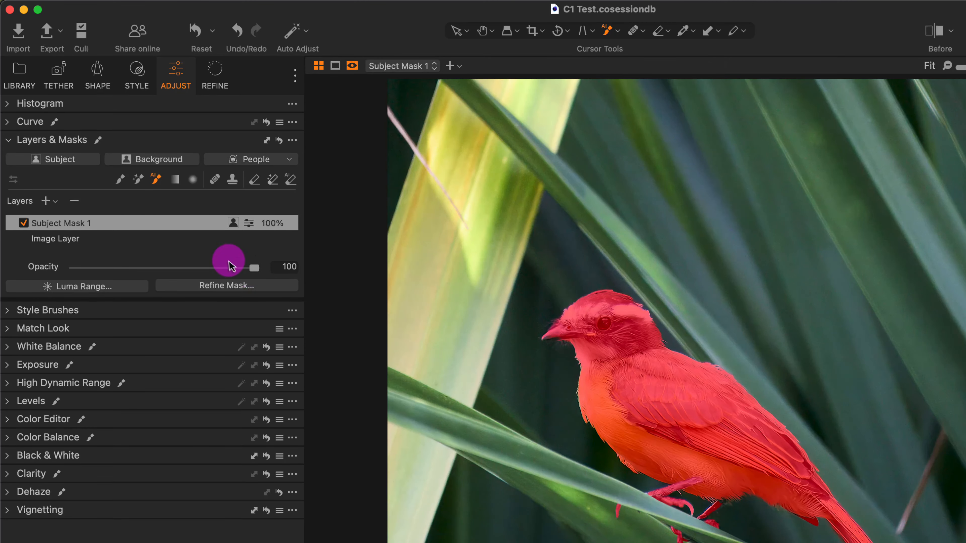
# Hide the mask overlay and raise the masked bird's overall Color Editor saturation to 42.1, comparing before and after.
pyautogui.click(634, 310)
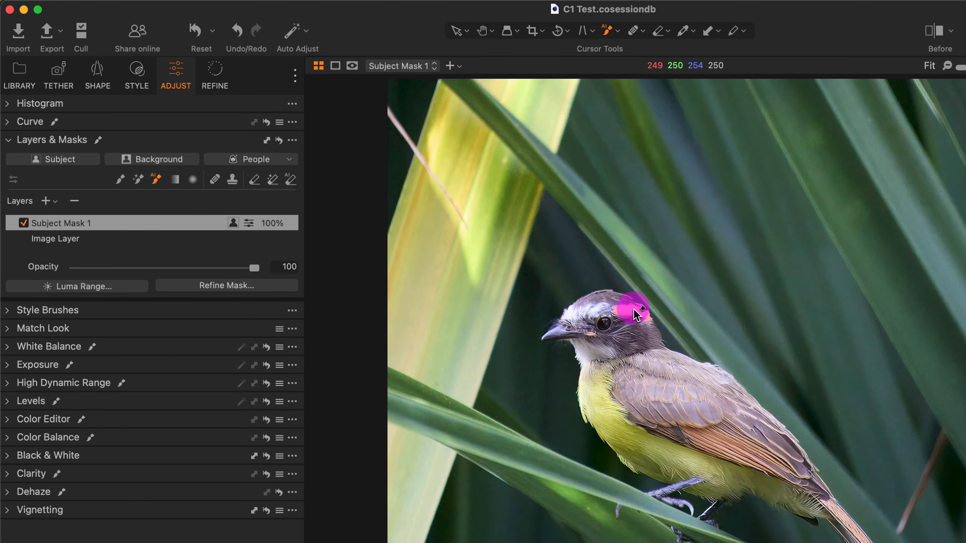
pyautogui.click(457, 34)
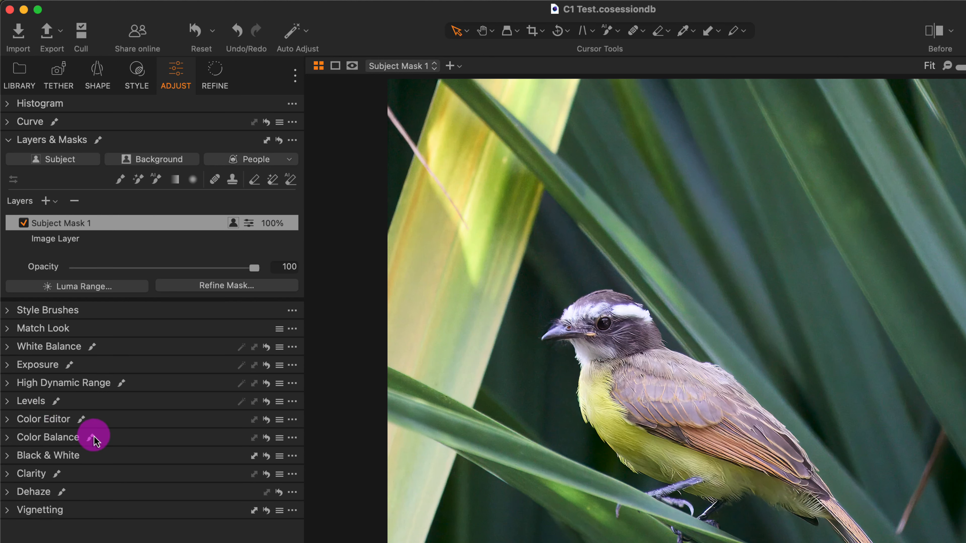
pyautogui.click(10, 423)
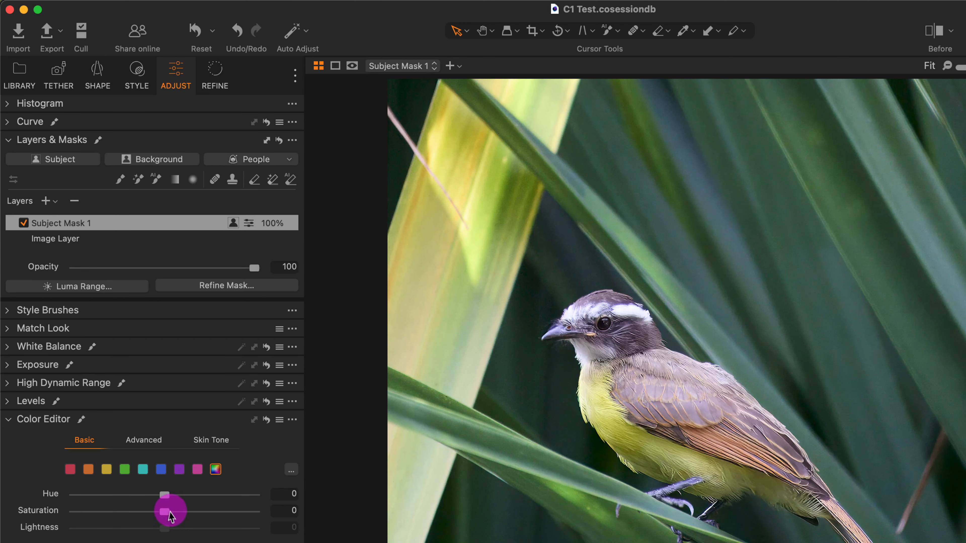
pyautogui.moveTo(167, 512); pyautogui.dragTo(144, 501)
pyautogui.moveTo(208, 512); pyautogui.dragTo(212, 513)
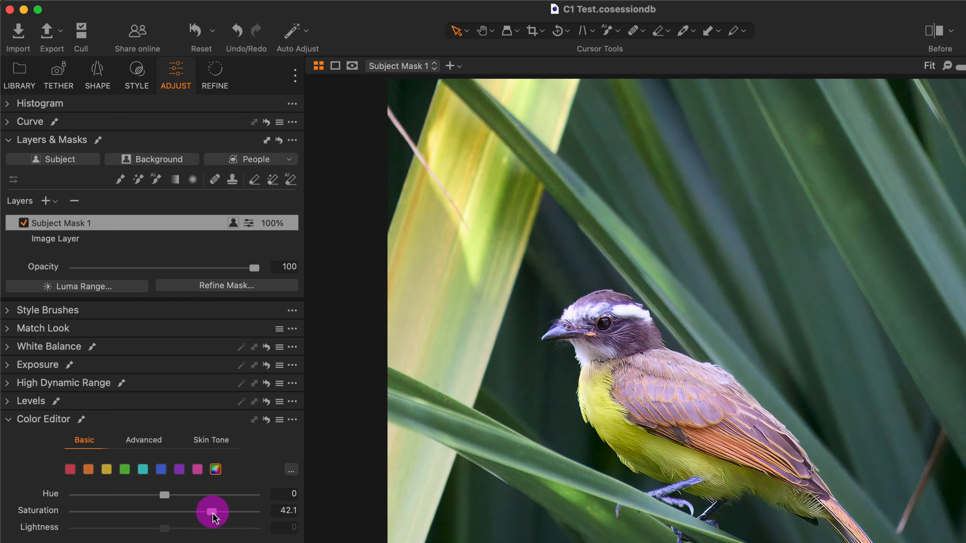
pyautogui.click(267, 420)
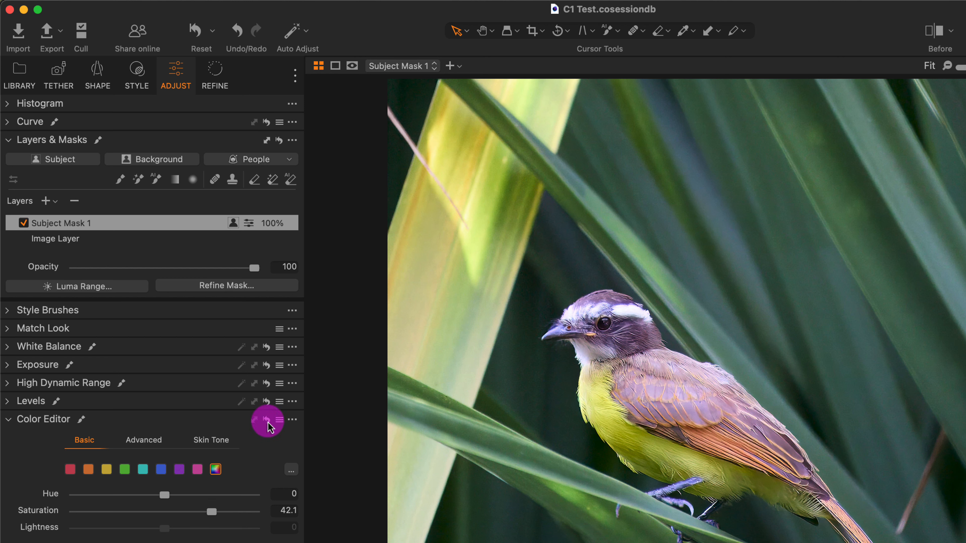
pyautogui.moveTo(268, 421); pyautogui.dragTo(267, 422)
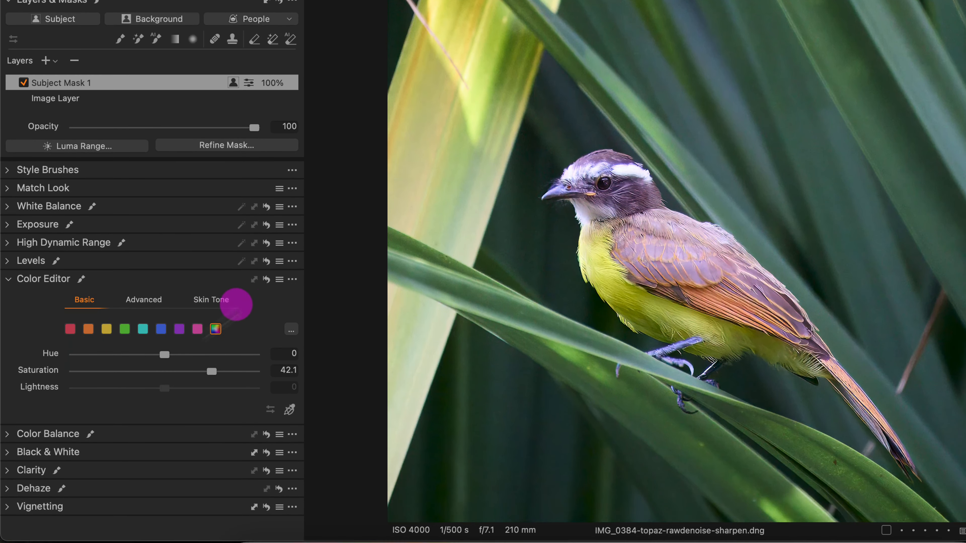
# Set Clarity and Structure to 28 for the masked bird and compare the feather detail before and after up close.
pyautogui.click(11, 470)
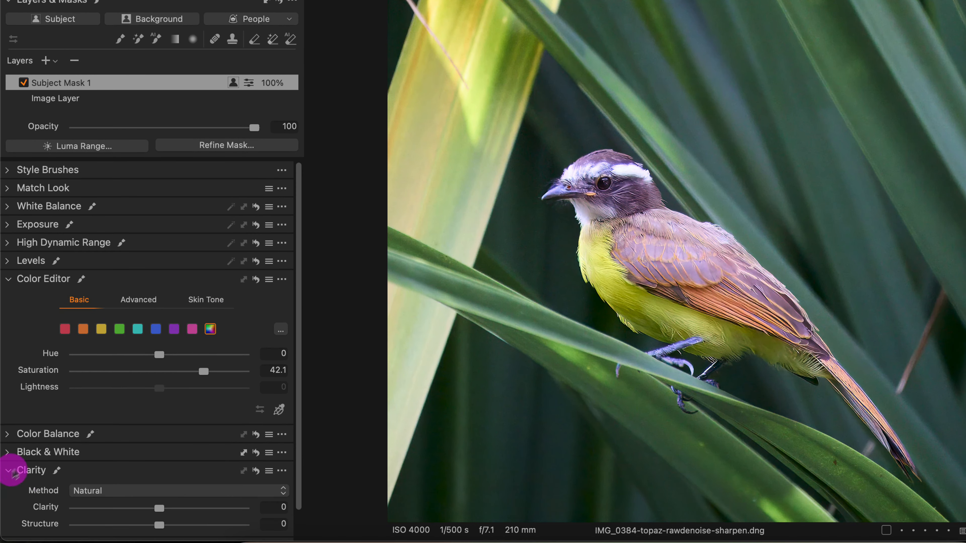
pyautogui.moveTo(299, 396); pyautogui.dragTo(299, 426)
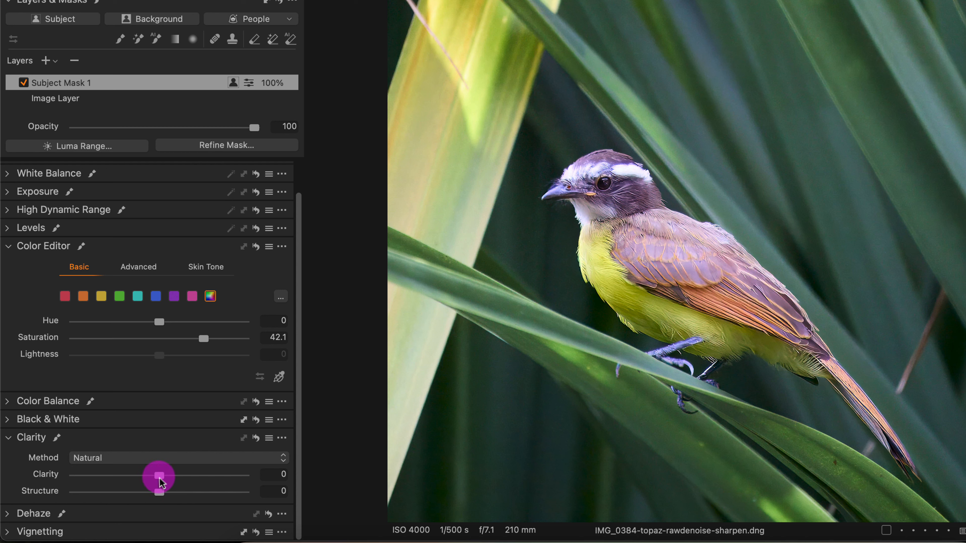
pyautogui.moveTo(158, 476); pyautogui.dragTo(184, 499)
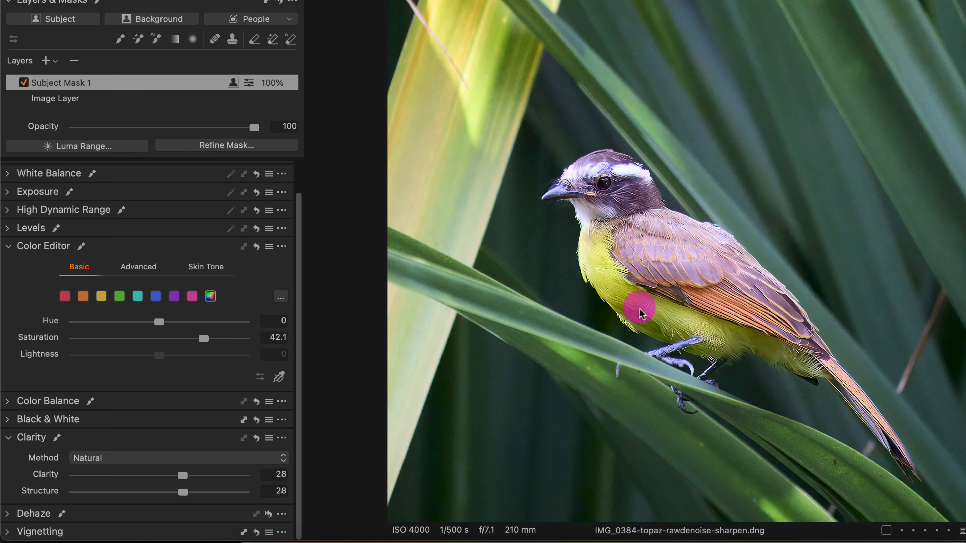
pyautogui.click(684, 302)
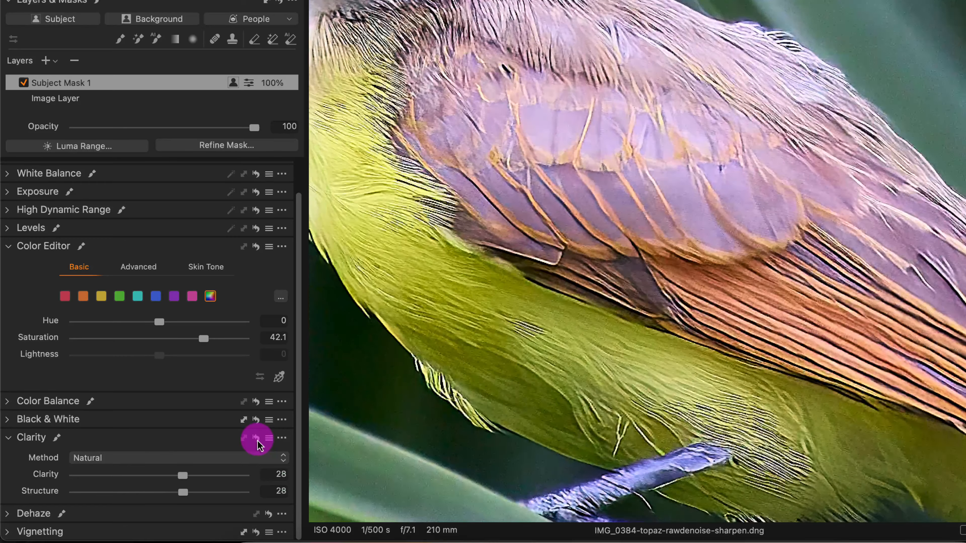
pyautogui.keyDown('alt'); pyautogui.click(257, 440); pyautogui.keyUp('alt')
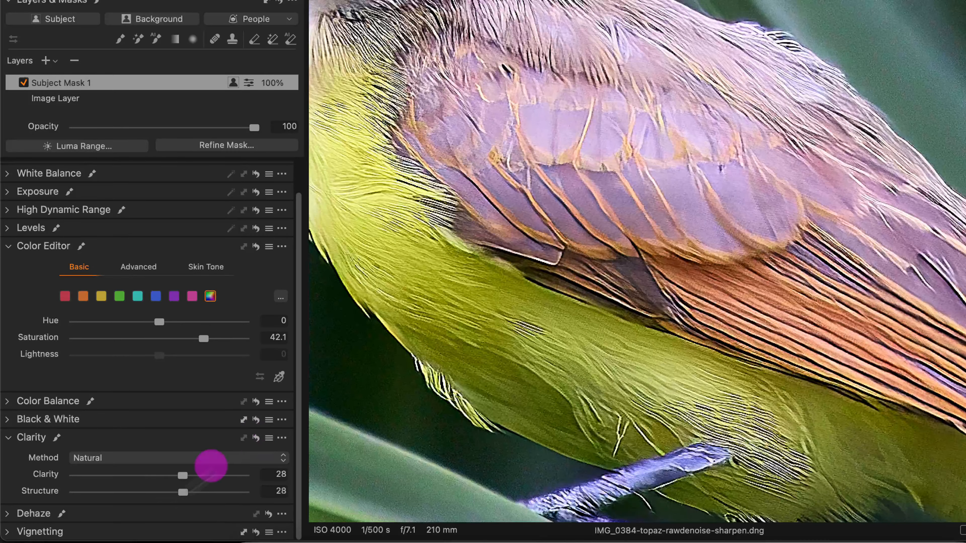
# Change the clarity method to Punch, comparing its effect on the whole bird with Natural.
pyautogui.click(137, 459)
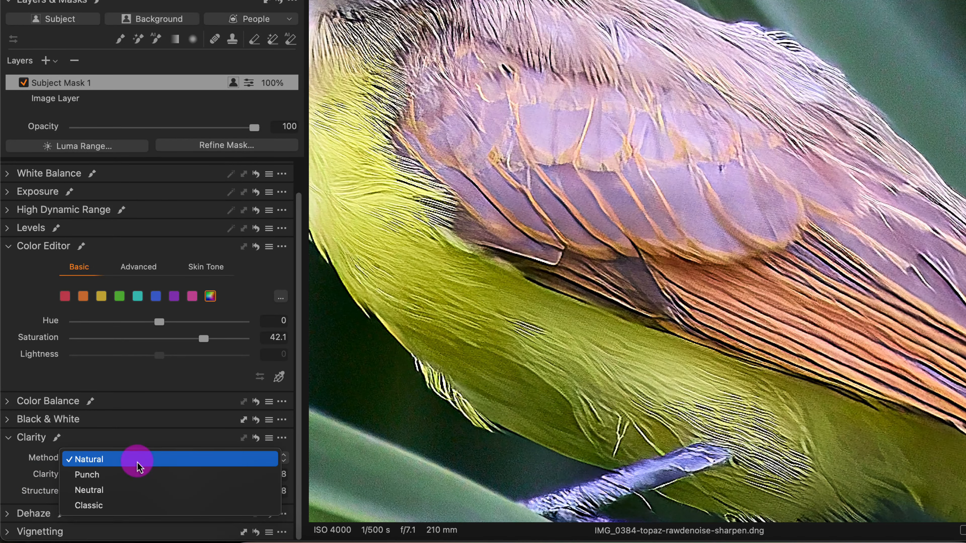
pyautogui.click(151, 474)
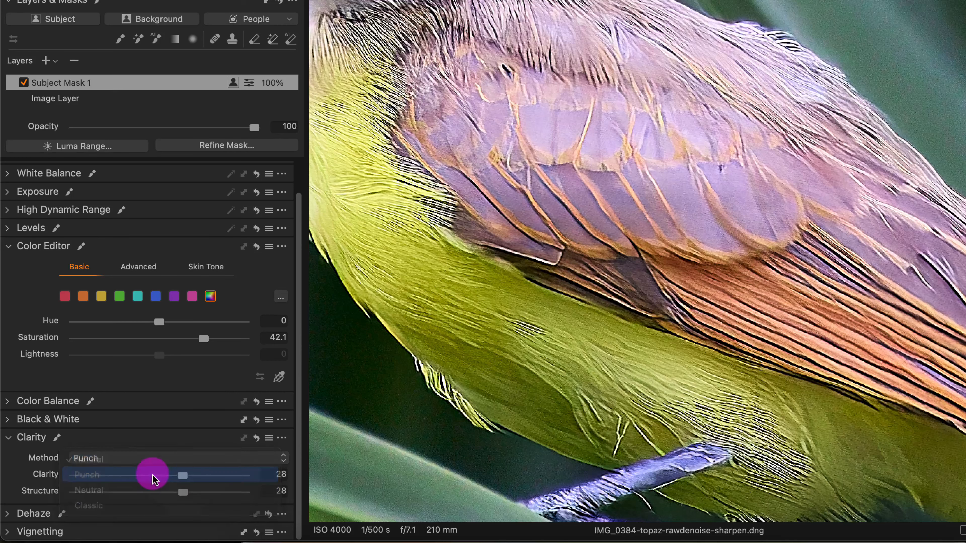
pyautogui.doubleClick(628, 356)
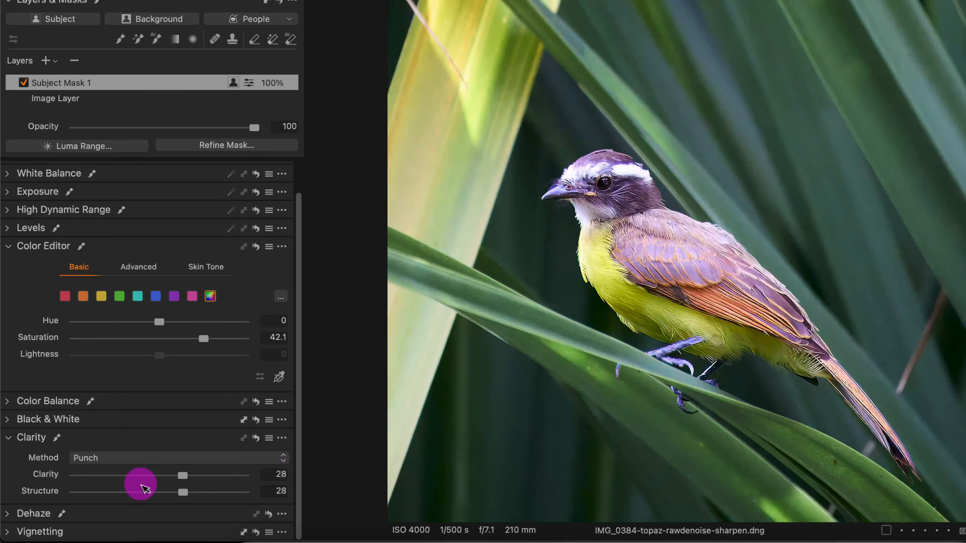
pyautogui.click(247, 462)
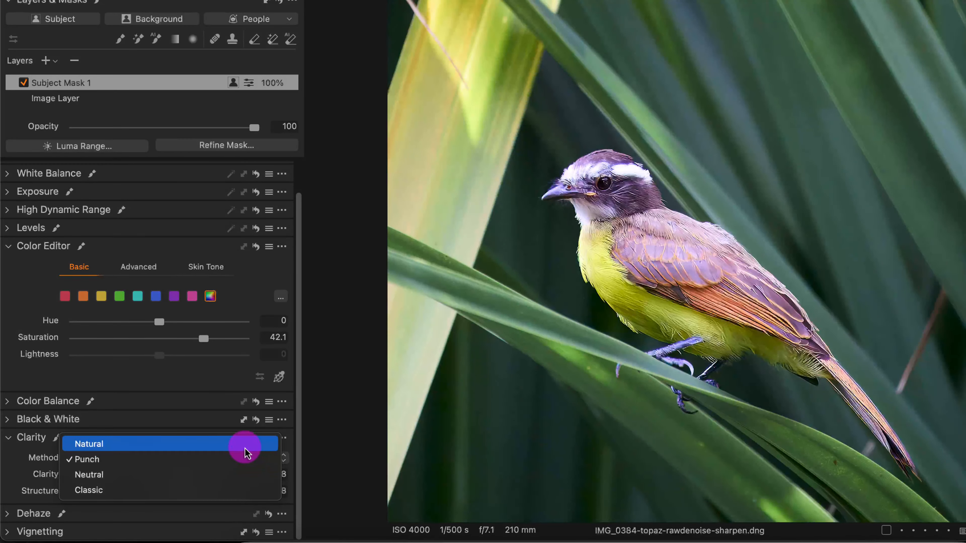
pyautogui.click(245, 452)
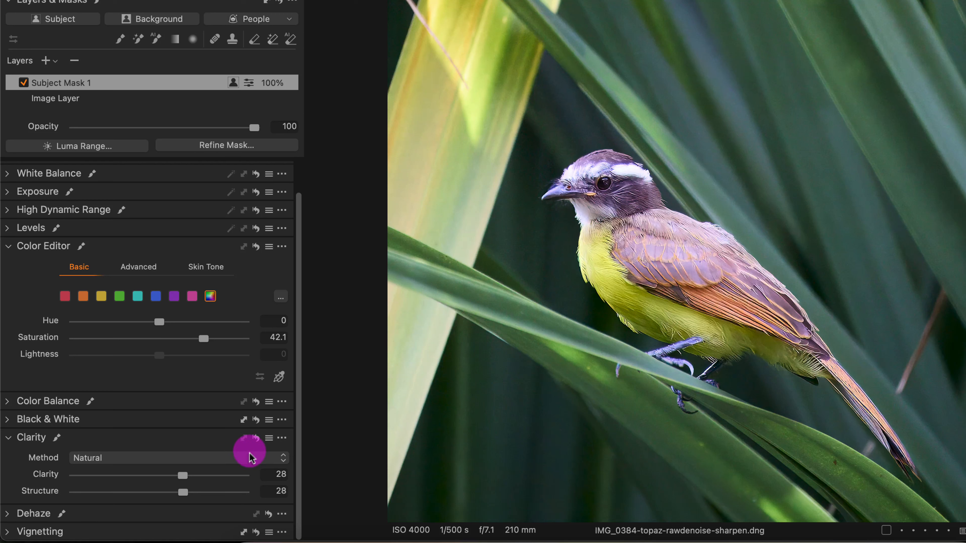
pyautogui.click(247, 457)
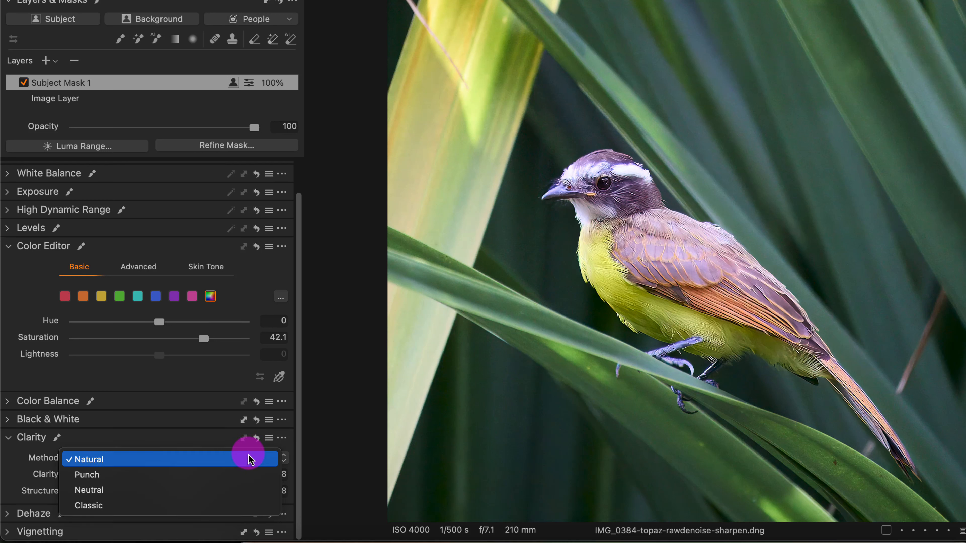
pyautogui.click(239, 475)
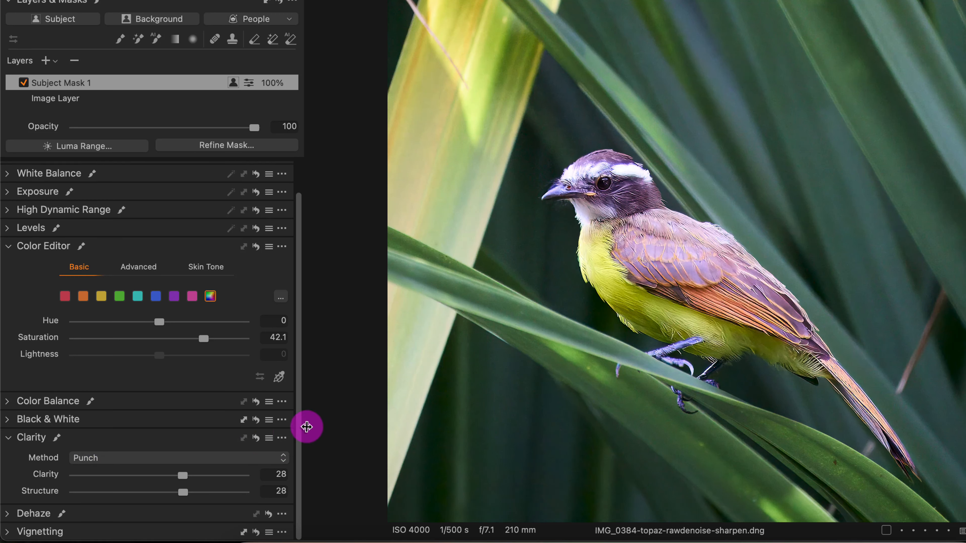
# Set both Clarity and Structure to 15 for the masked bird and collapse the Color Editor.
pyautogui.moveTo(183, 475); pyautogui.dragTo(173, 475)
pyautogui.moveTo(183, 492); pyautogui.dragTo(171, 495)
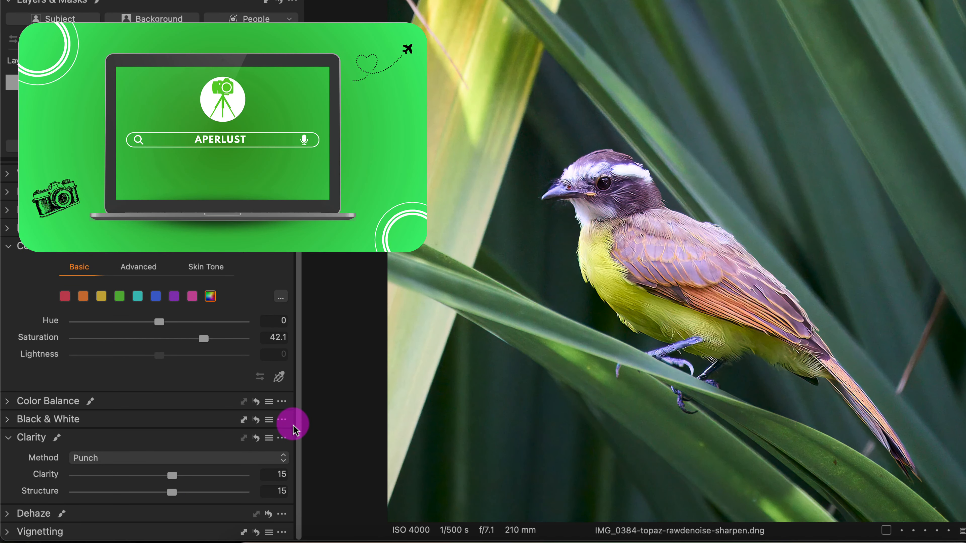
pyautogui.moveTo(297, 425); pyautogui.dragTo(303, 362)
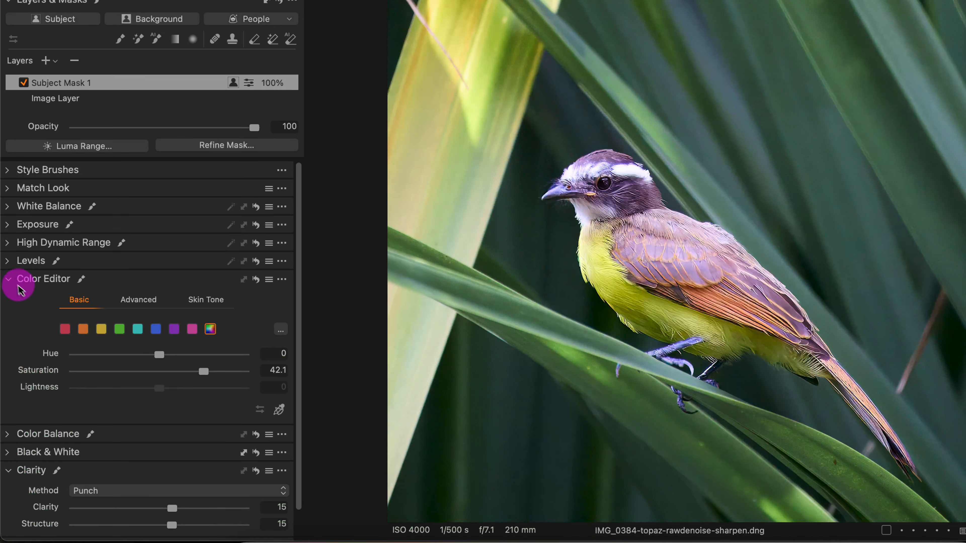
pyautogui.click(15, 285)
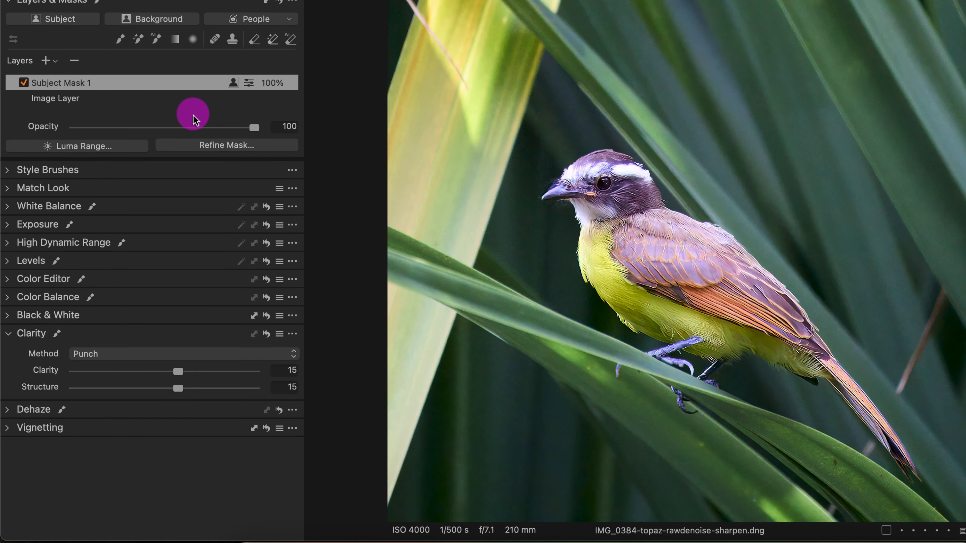
pyautogui.click(664, 301)
pyautogui.click(596, 211)
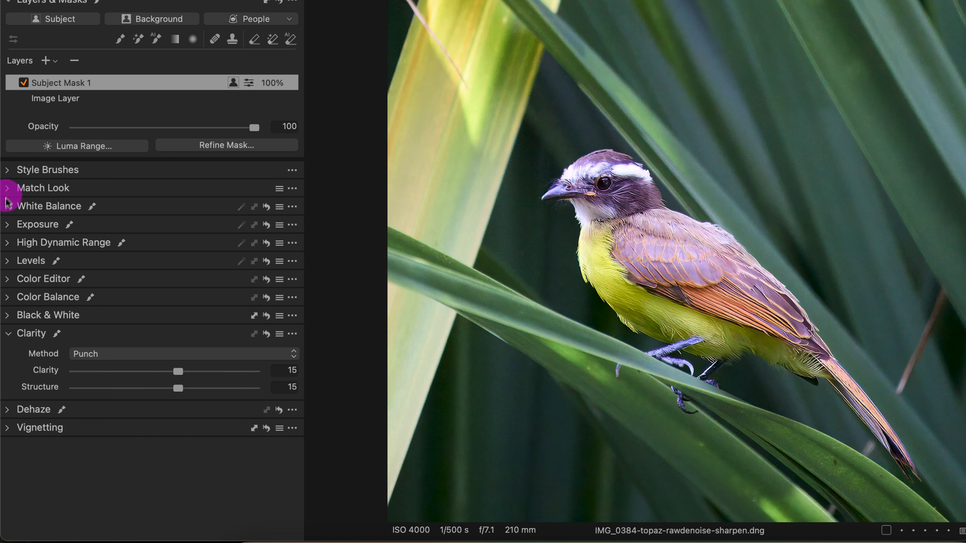
# Set the masked bird's Exposure to 0.09 and its High Dynamic Range Shadow to 10.
pyautogui.click(8, 225)
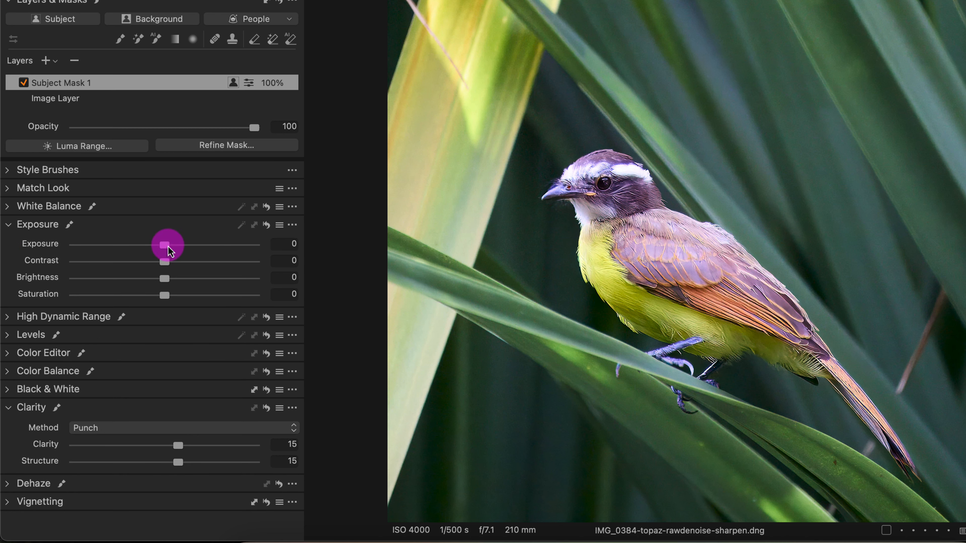
pyautogui.moveTo(170, 251); pyautogui.dragTo(171, 251)
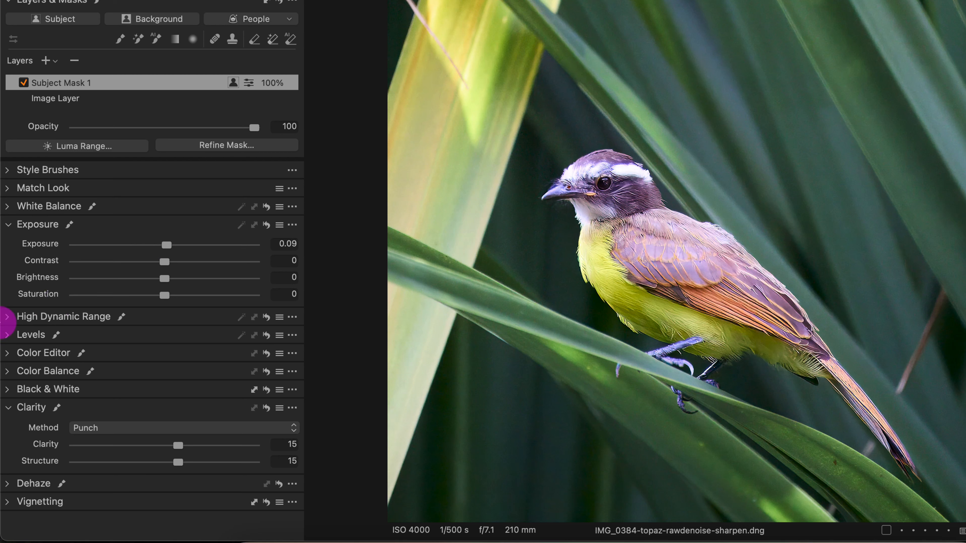
pyautogui.click(9, 323)
pyautogui.moveTo(159, 354); pyautogui.dragTo(167, 357)
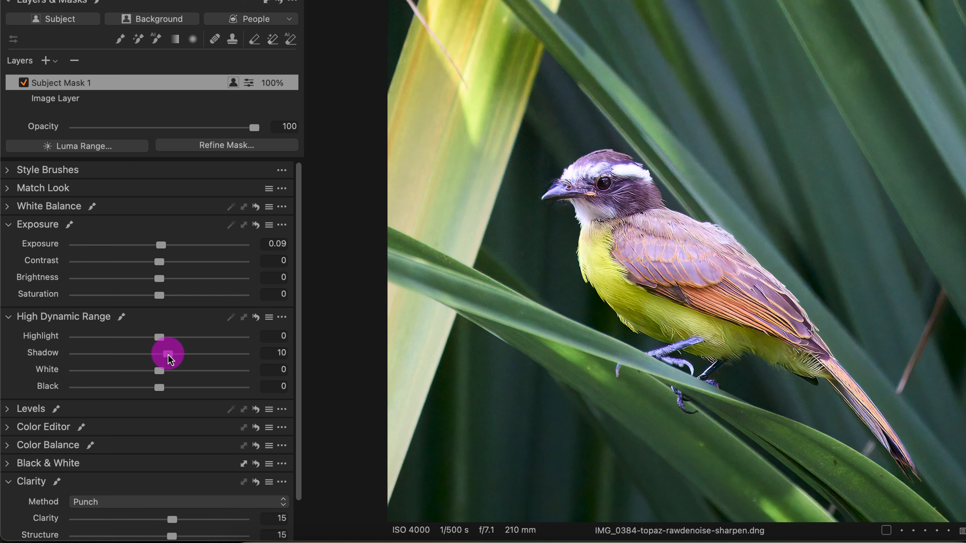
# Try a Contrast of 20 on the masked bird and reset it to 0.
pyautogui.moveTo(159, 262); pyautogui.dragTo(193, 267)
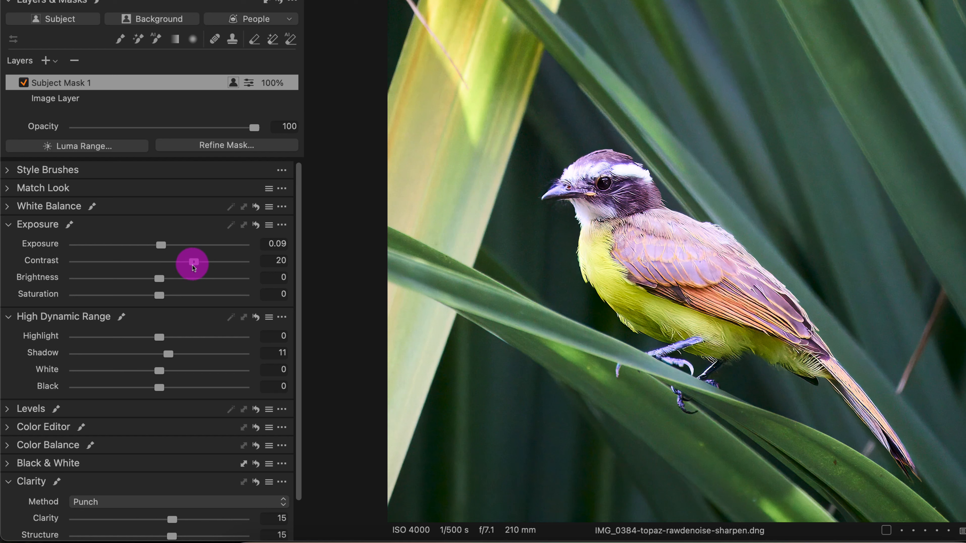
pyautogui.doubleClick(192, 266)
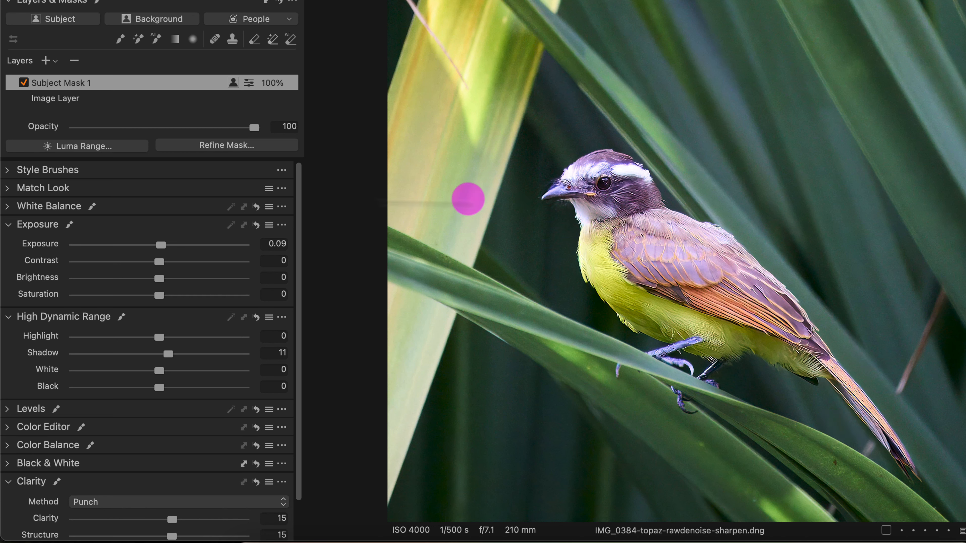
# Add a new empty adjustment layer and draw a radial gradient mask over the bird, tilted along its body.
pyautogui.click(53, 63)
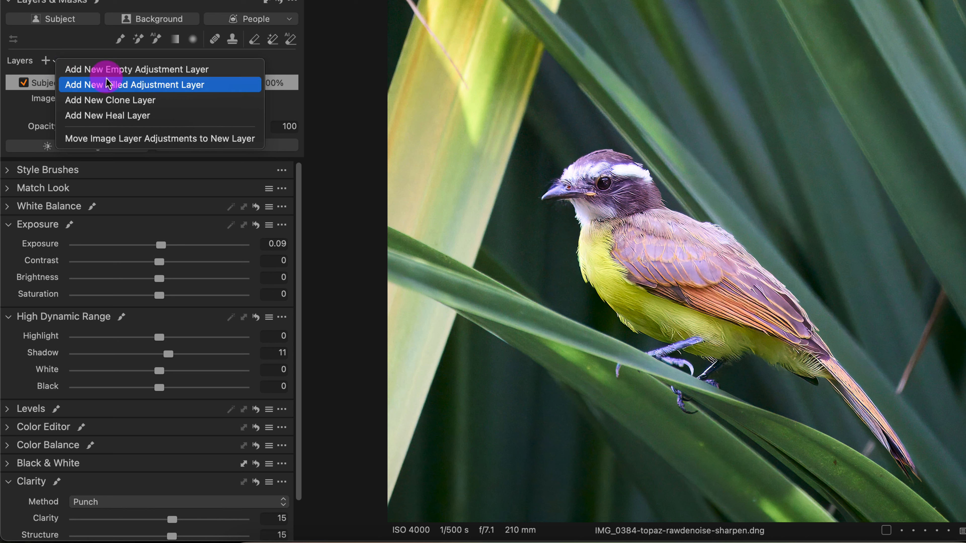
pyautogui.click(154, 71)
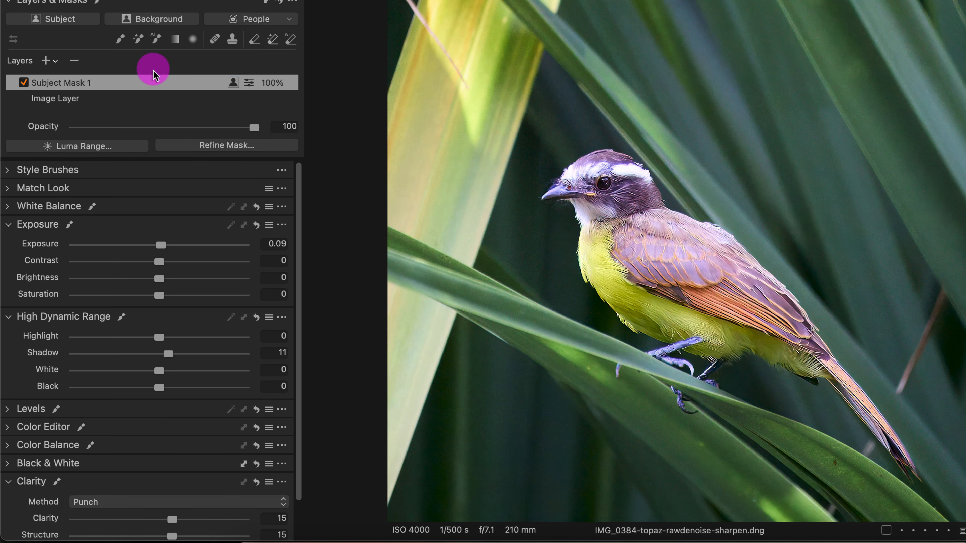
pyautogui.click(193, 38)
pyautogui.moveTo(591, 207); pyautogui.dragTo(815, 319)
pyautogui.moveTo(785, 206); pyautogui.dragTo(753, 353)
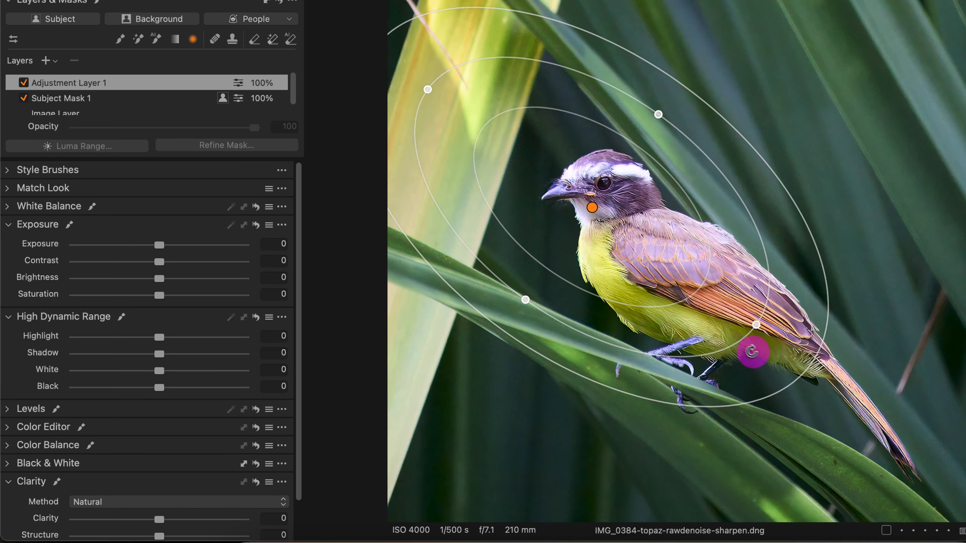
pyautogui.moveTo(594, 222); pyautogui.dragTo(627, 249)
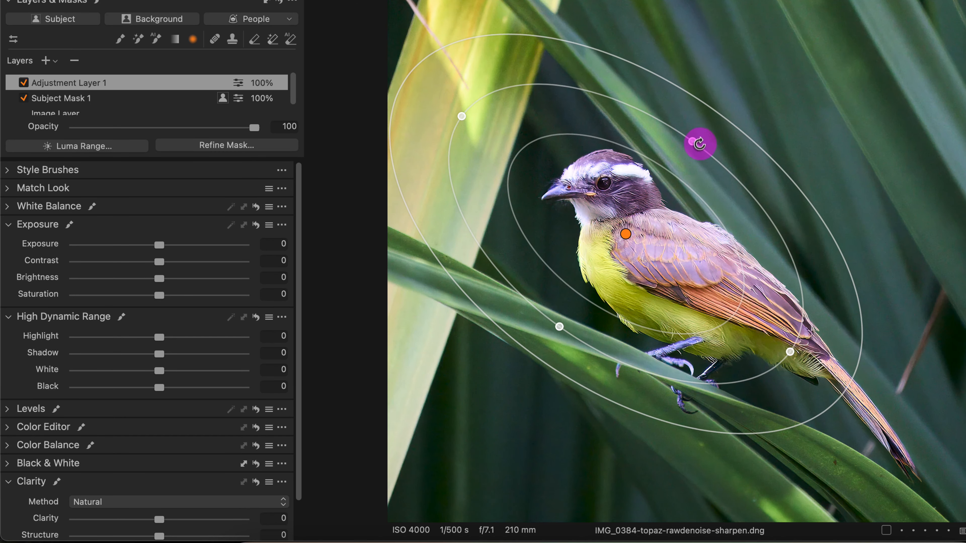
# Resize and recentre the radial mask so its inner ellipse surrounds the bird with a wide, soft falloff.
pyautogui.moveTo(692, 143); pyautogui.dragTo(759, 84)
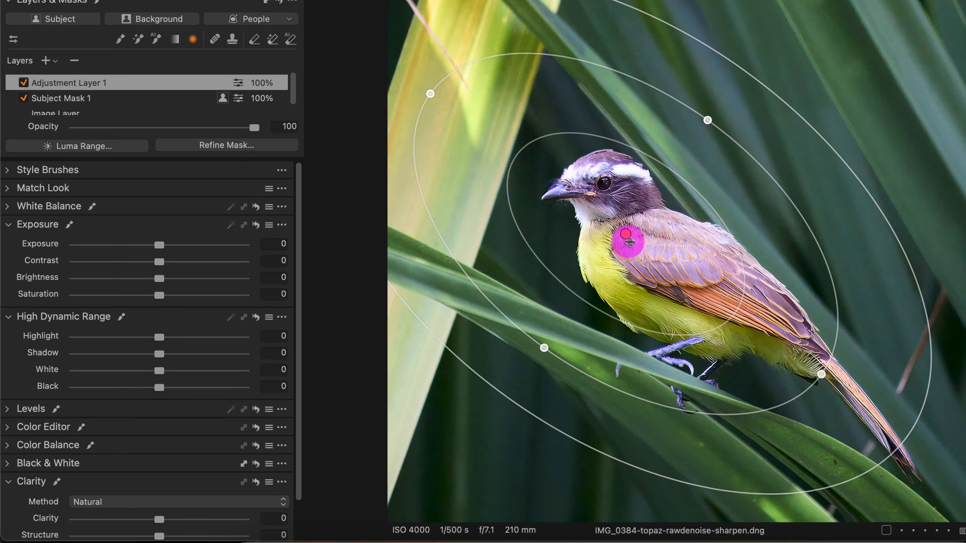
pyautogui.moveTo(627, 239); pyautogui.dragTo(657, 254)
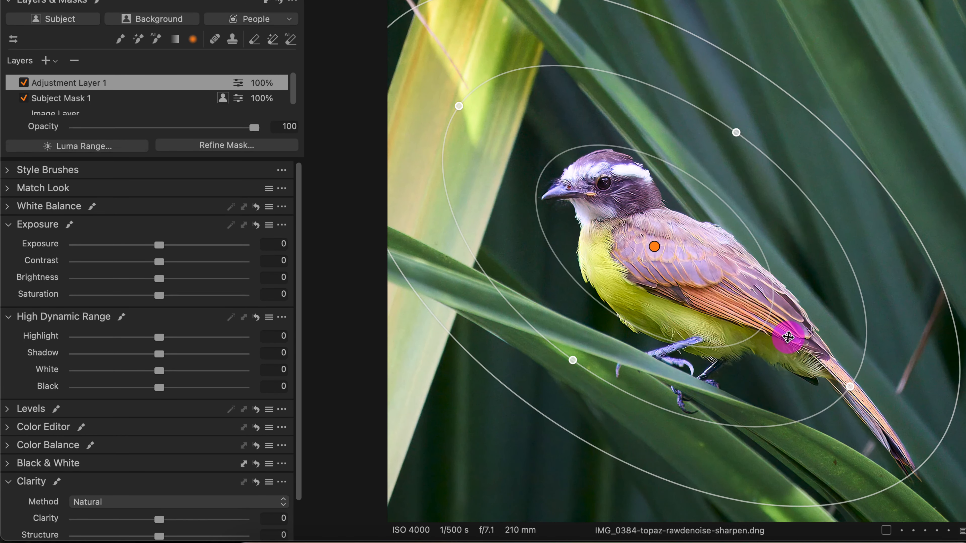
pyautogui.moveTo(849, 388); pyautogui.dragTo(882, 419)
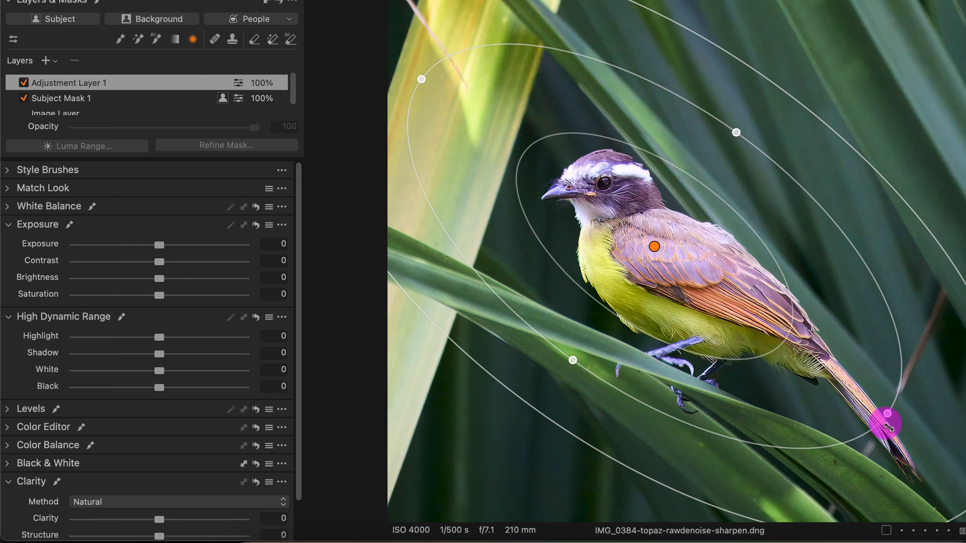
pyautogui.moveTo(650, 250); pyautogui.dragTo(672, 259)
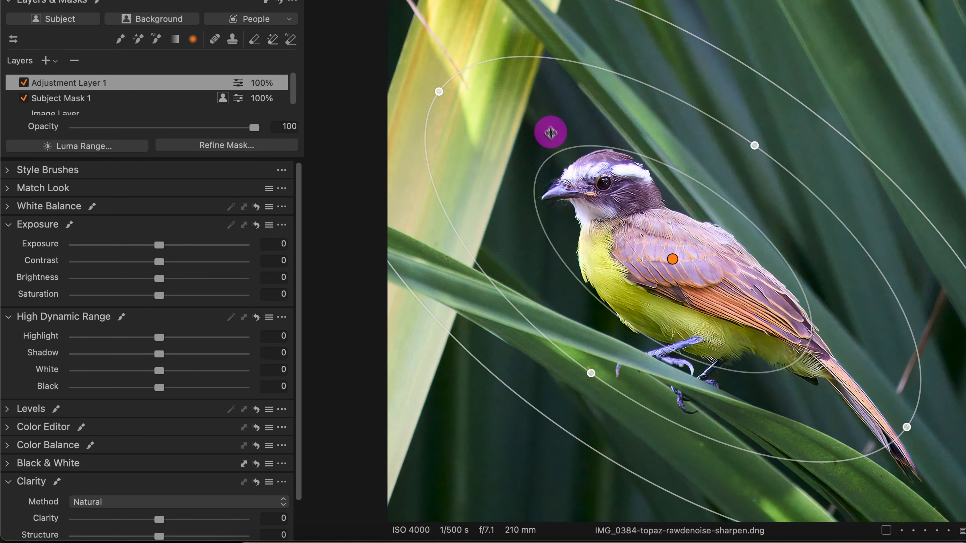
pyautogui.moveTo(439, 93); pyautogui.dragTo(486, 125)
pyautogui.moveTo(674, 256); pyautogui.dragTo(635, 236)
pyautogui.moveTo(748, 309); pyautogui.dragTo(785, 337)
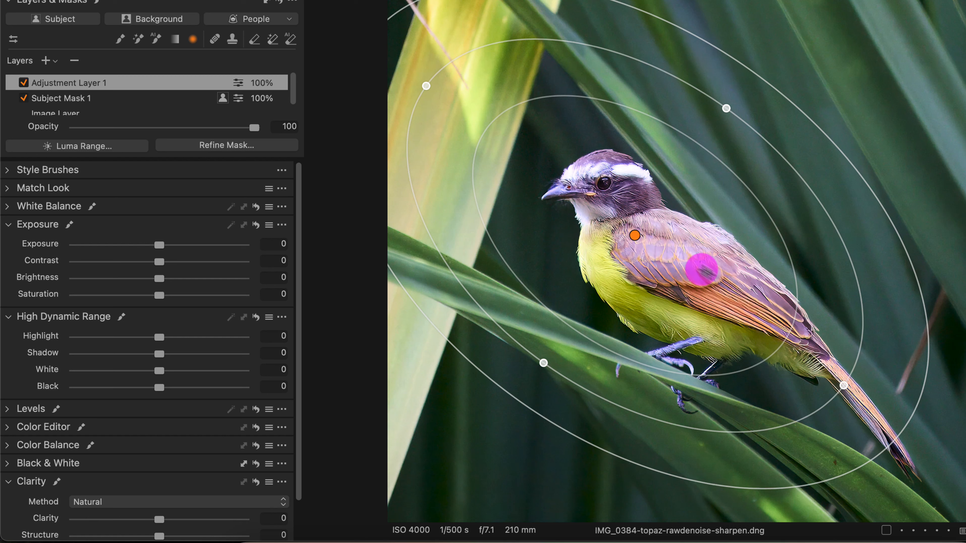
pyautogui.moveTo(635, 236); pyautogui.dragTo(687, 279)
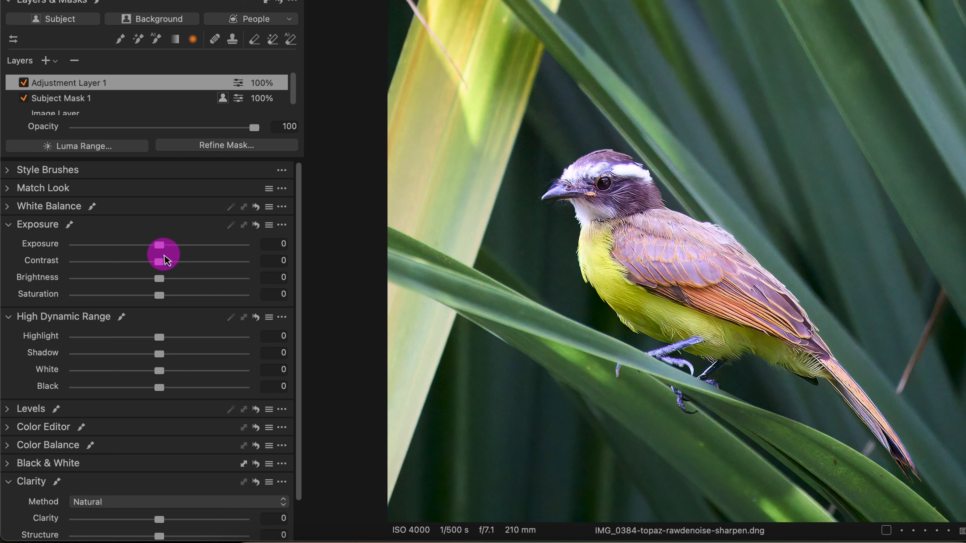
# Invert the radial mask to cover the background around the bird and check its coverage with the mask overlay.
pyautogui.moveTo(161, 337)
pyautogui.mouseDown()
pyautogui.moveTo(73, 337)
pyautogui.moveTo(167, 338)
pyautogui.mouseUp()
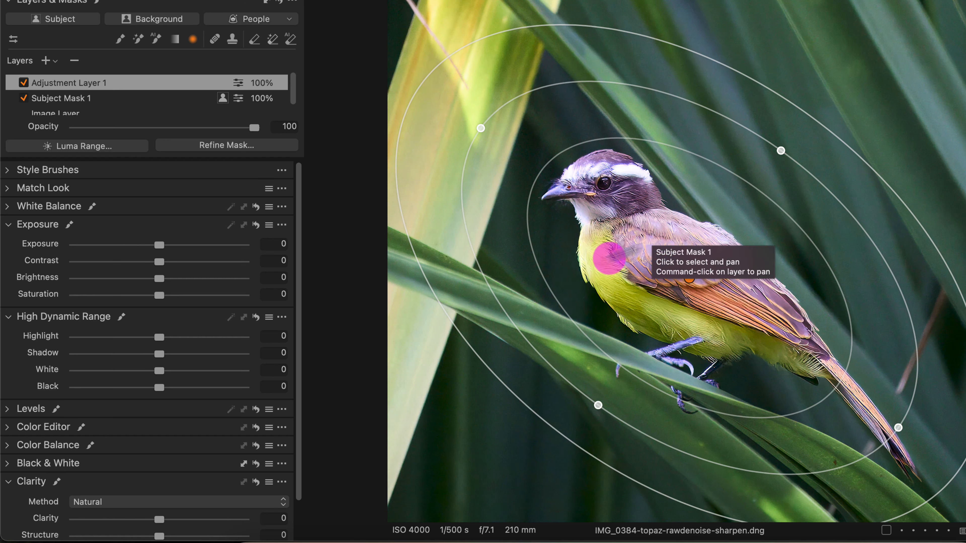
pyautogui.rightClick(79, 81)
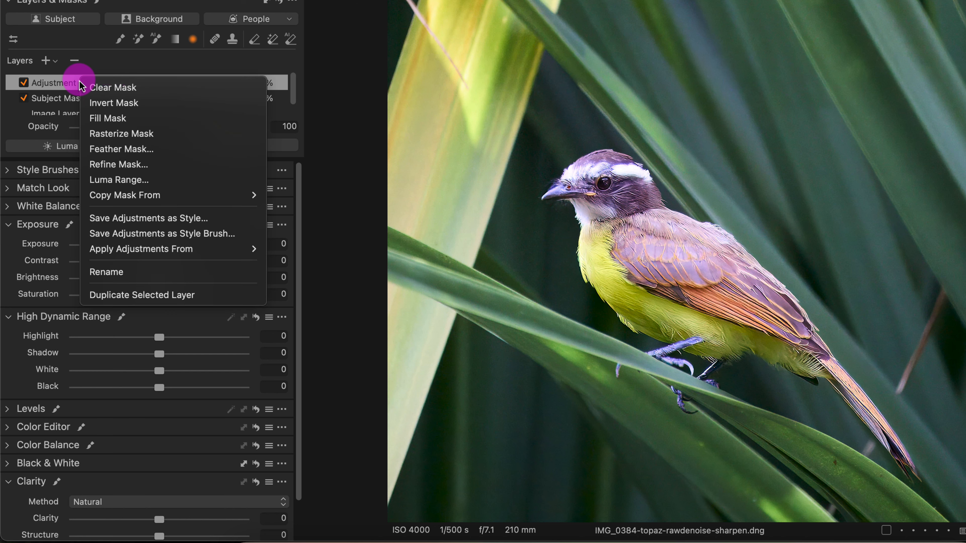
pyautogui.click(111, 103)
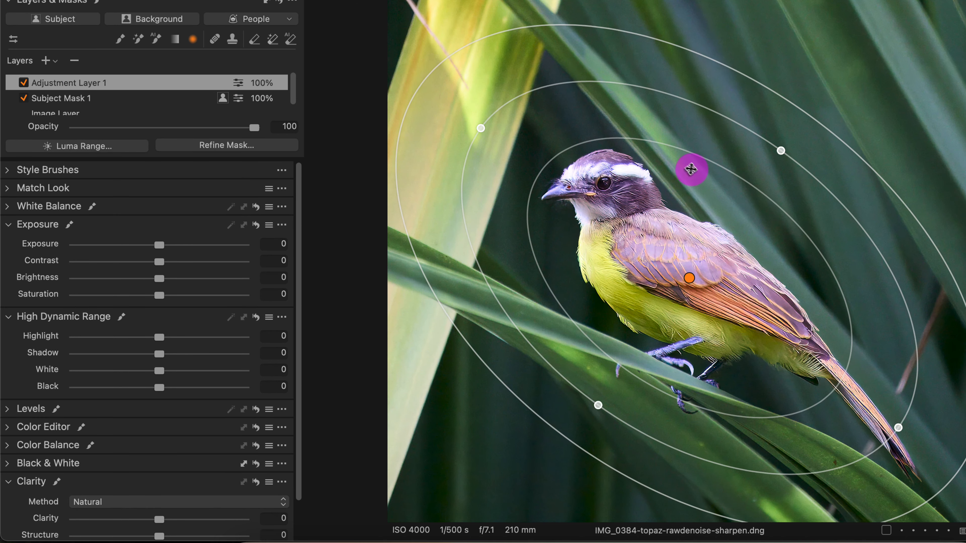
pyautogui.press('m')
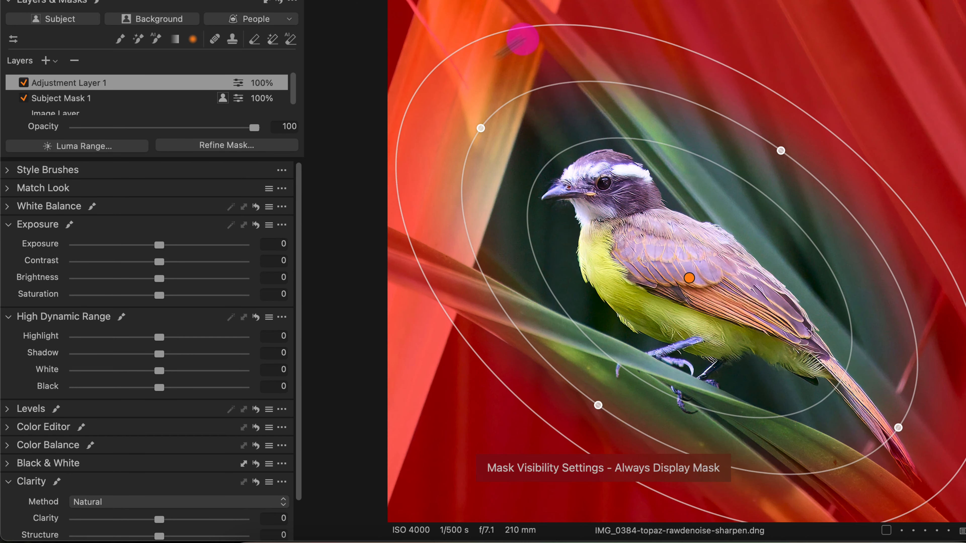
pyautogui.press('m')
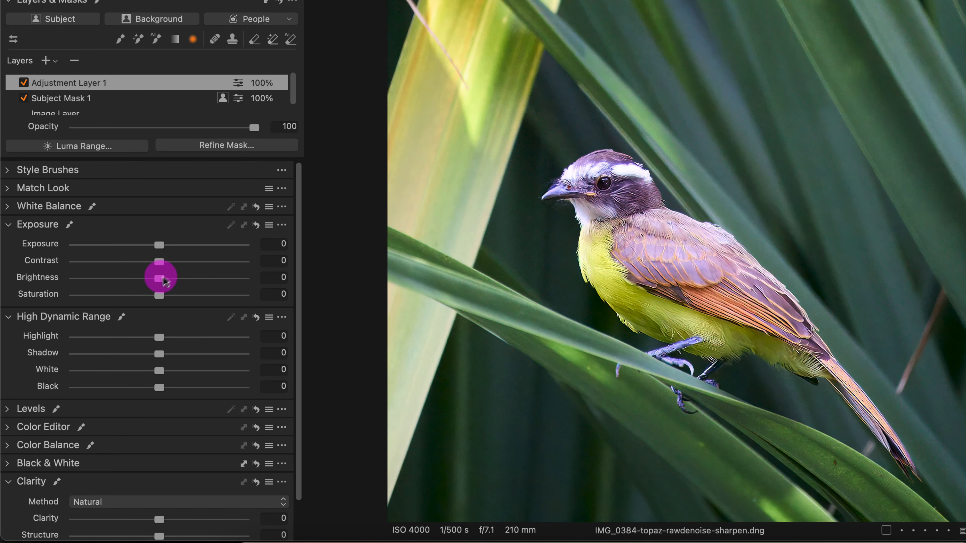
# Set the background layer's High Dynamic Range Highlight to -100 and its Exposure to -0.16.
pyautogui.moveTo(159, 336); pyautogui.dragTo(39, 335)
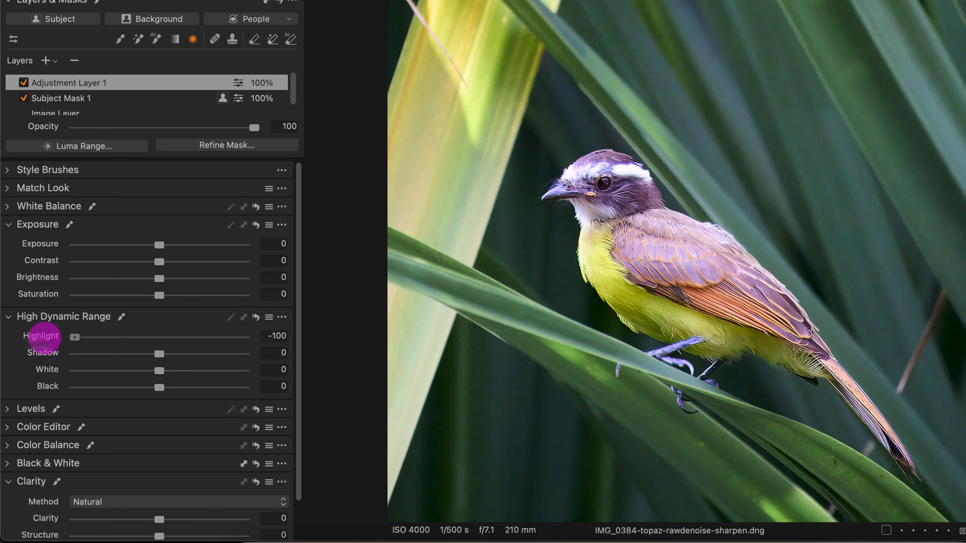
pyautogui.moveTo(159, 245); pyautogui.dragTo(156, 246)
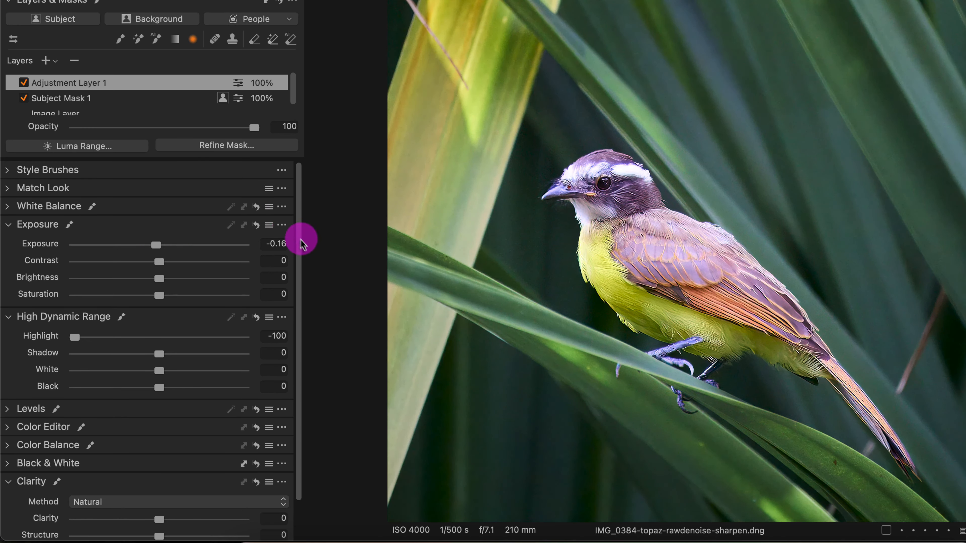
# Reduce the background layer's overall Saturation to -22.1 in the Color Editor.
pyautogui.moveTo(300, 238); pyautogui.dragTo(300, 280)
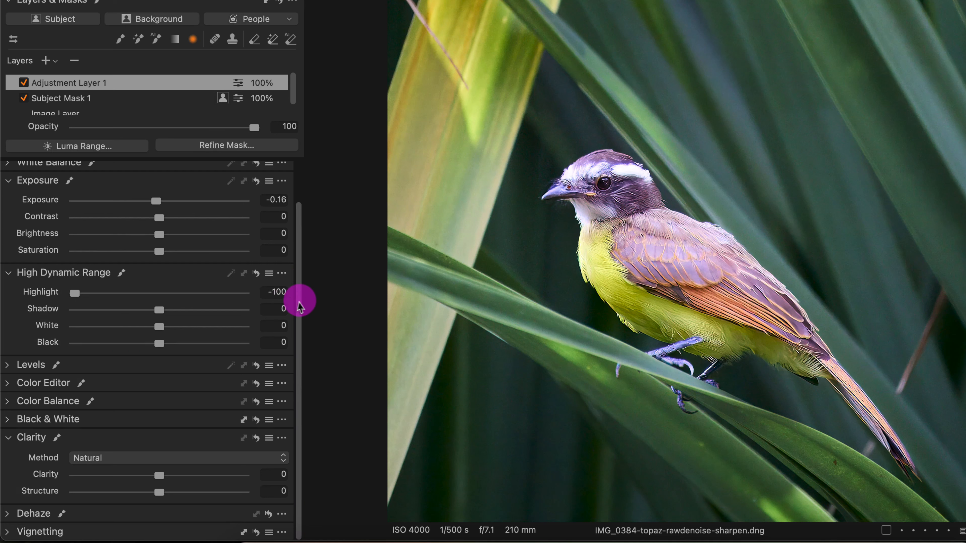
pyautogui.scroll(1, 297, 305)
pyautogui.scroll(-1, 297, 309)
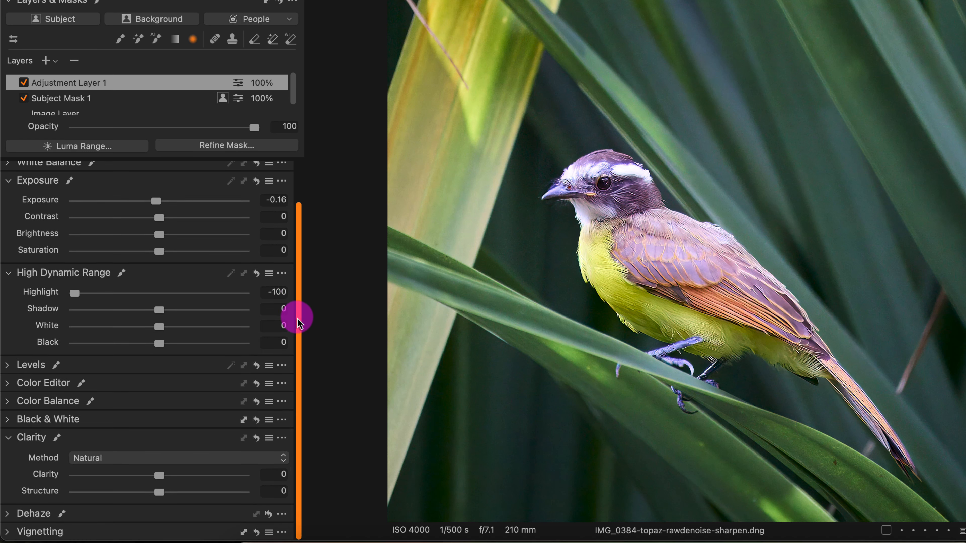
pyautogui.click(7, 385)
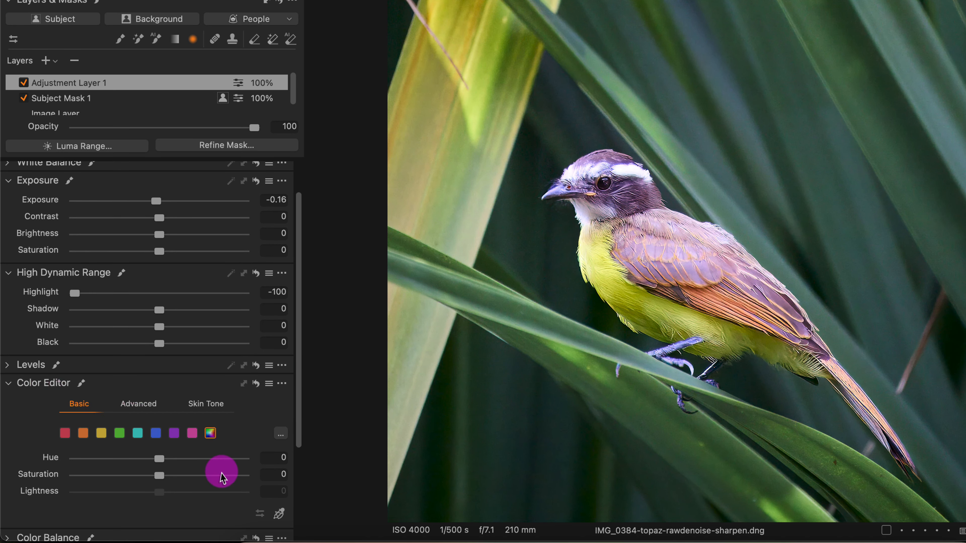
pyautogui.moveTo(159, 475); pyautogui.dragTo(74, 475)
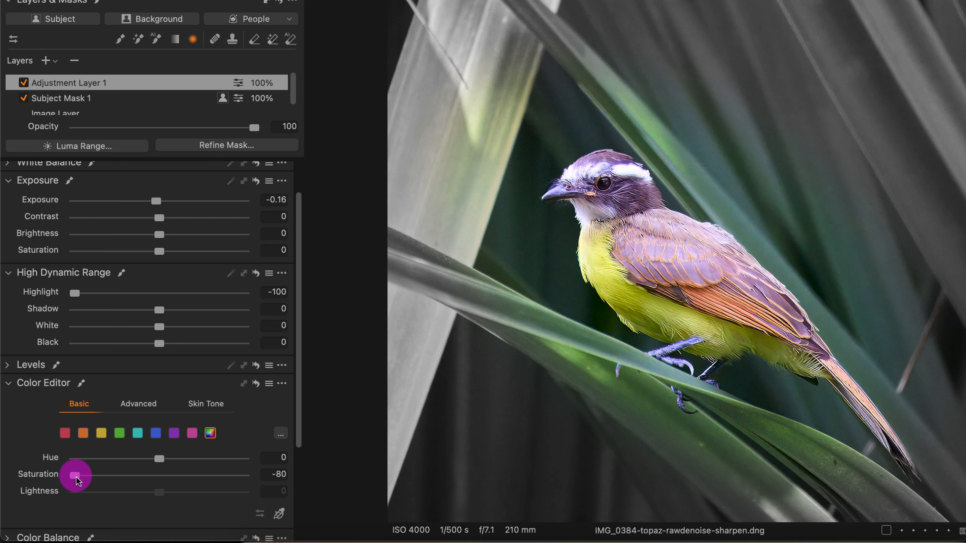
pyautogui.moveTo(78, 475); pyautogui.dragTo(131, 476)
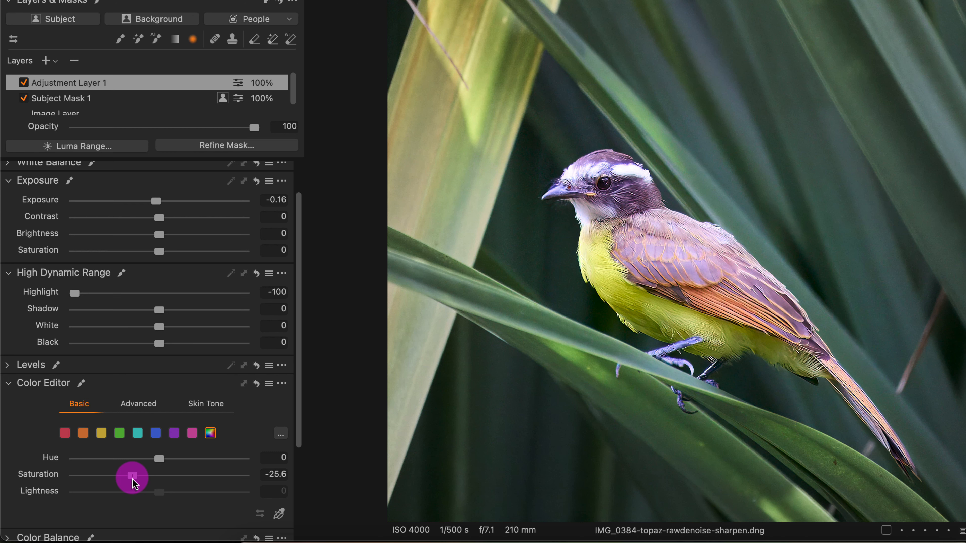
pyautogui.moveTo(133, 475); pyautogui.dragTo(139, 476)
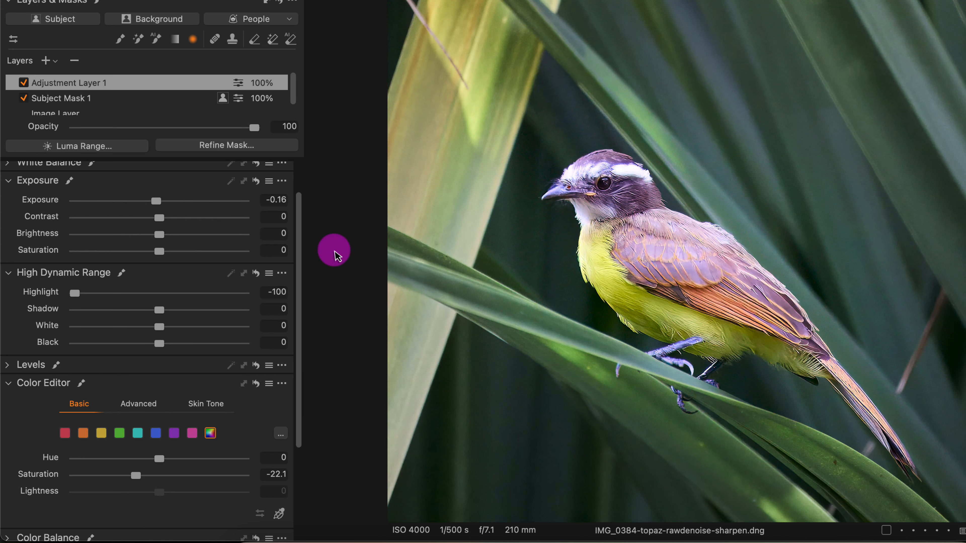
# Compare the whole photo before and after the edits.
pyautogui.press('y')
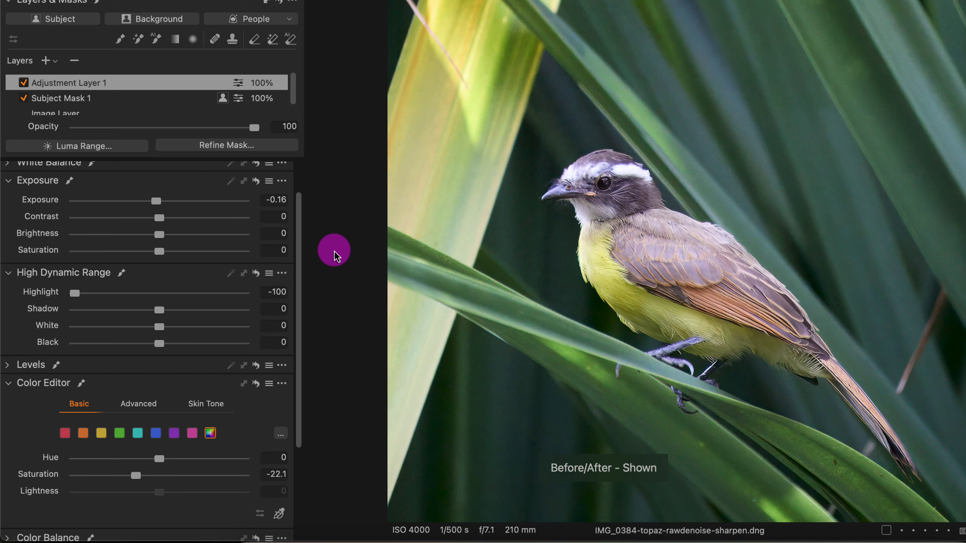
pyautogui.press('y')
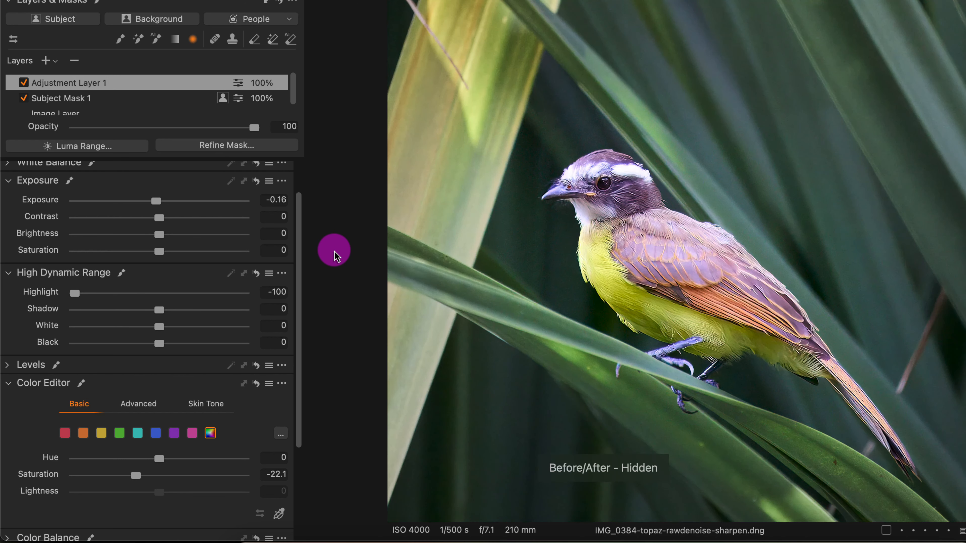
pyautogui.press('y')
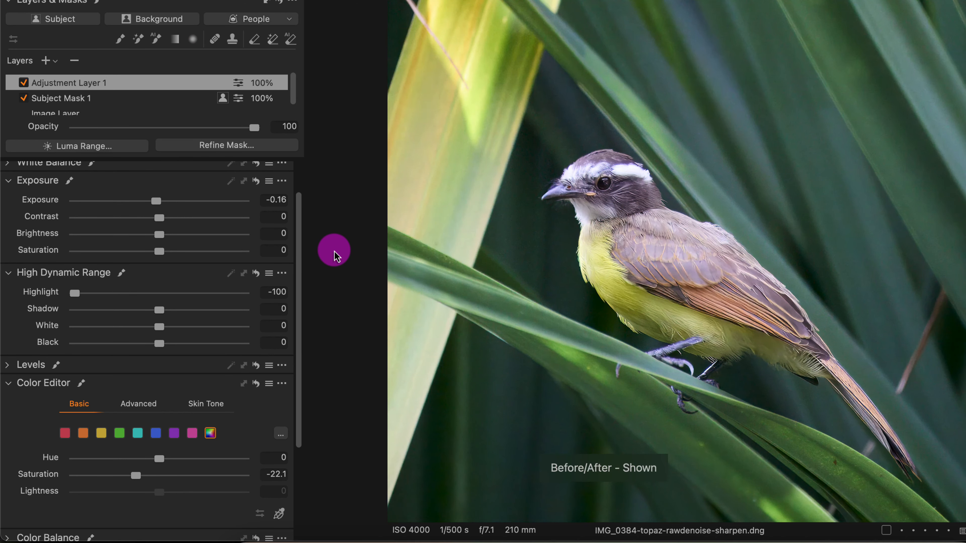